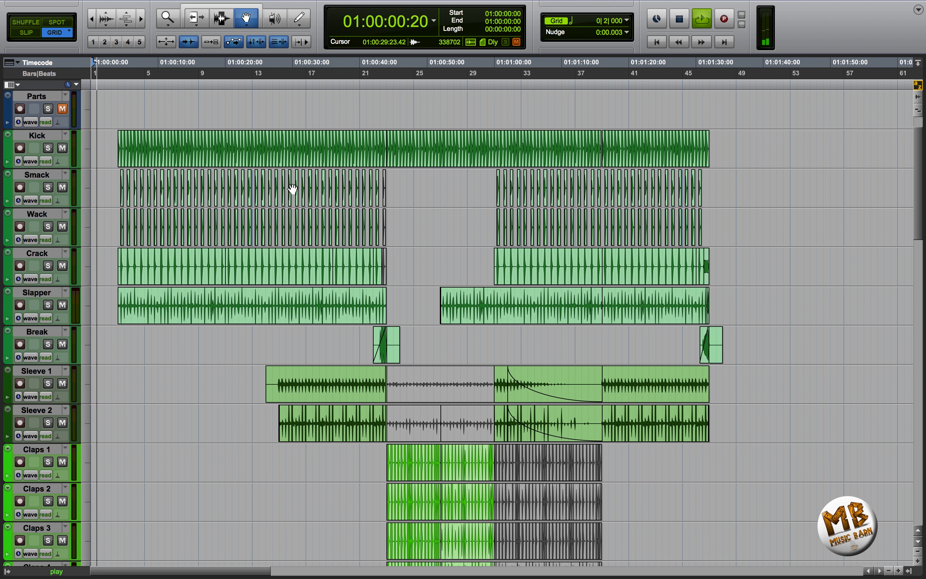
# Look over the drum tracks, and view the CLA-76 compressors inserted on the Kick and Vox.01 tracks.
pyautogui.scroll(-1, 293, 189)
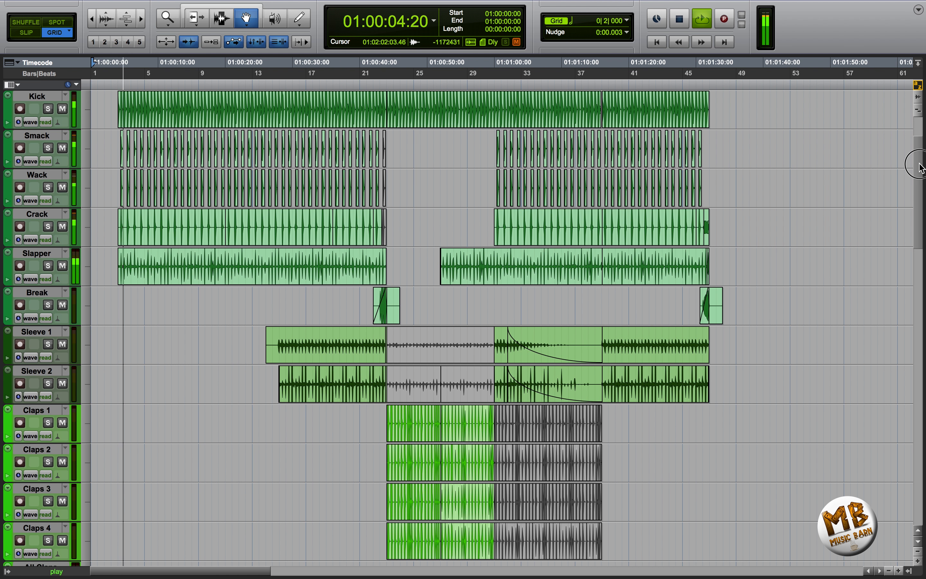
pyautogui.moveTo(919, 167); pyautogui.dragTo(908, 327)
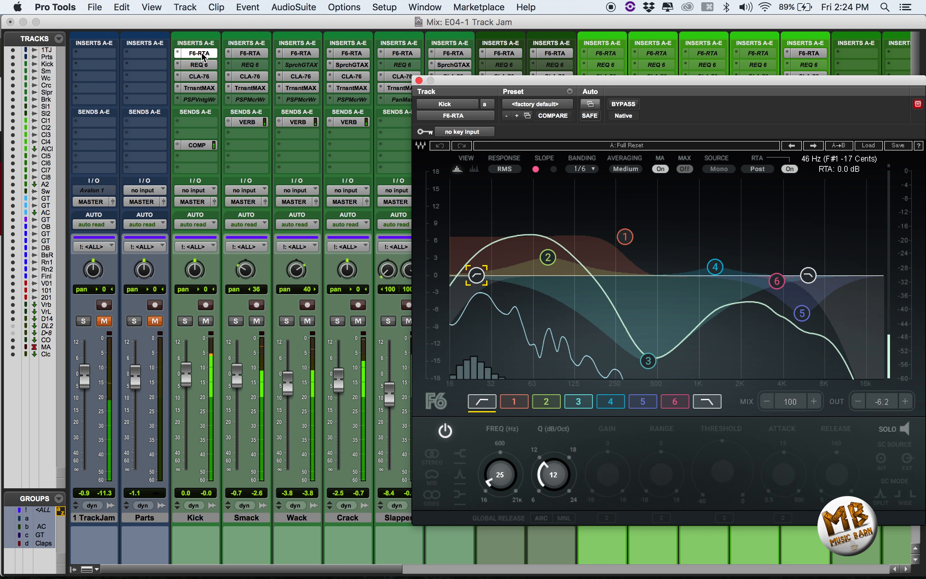
pyautogui.click(203, 77)
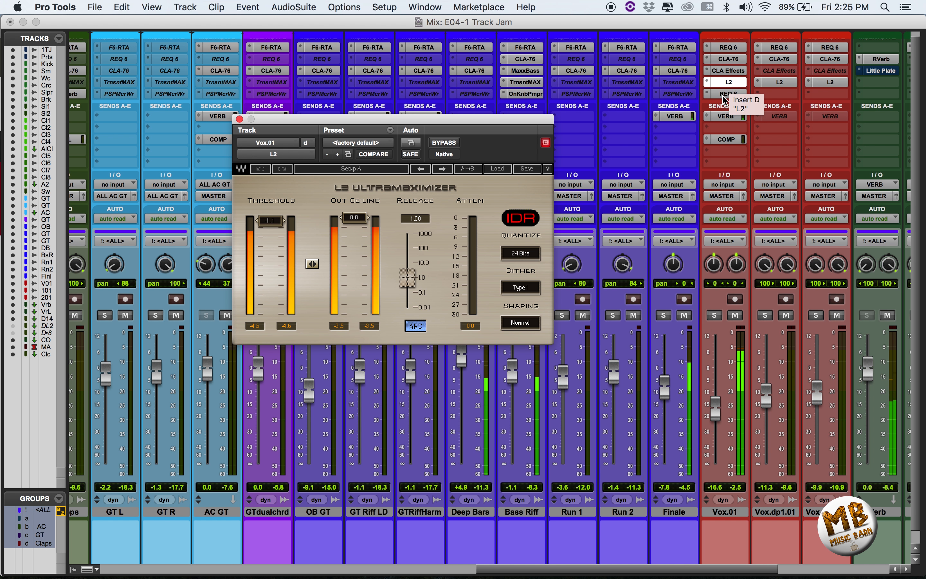
pyautogui.click(735, 72)
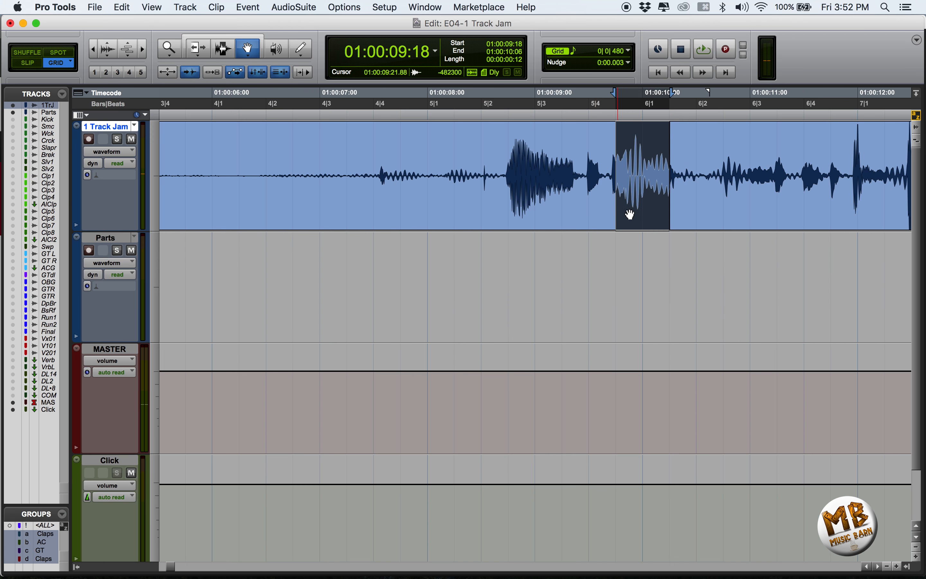
# Move the selected sections of the 1 Track Jam recording down onto the Parts track at their original time positions.
pyautogui.moveTo(630, 213); pyautogui.dragTo(645, 266)
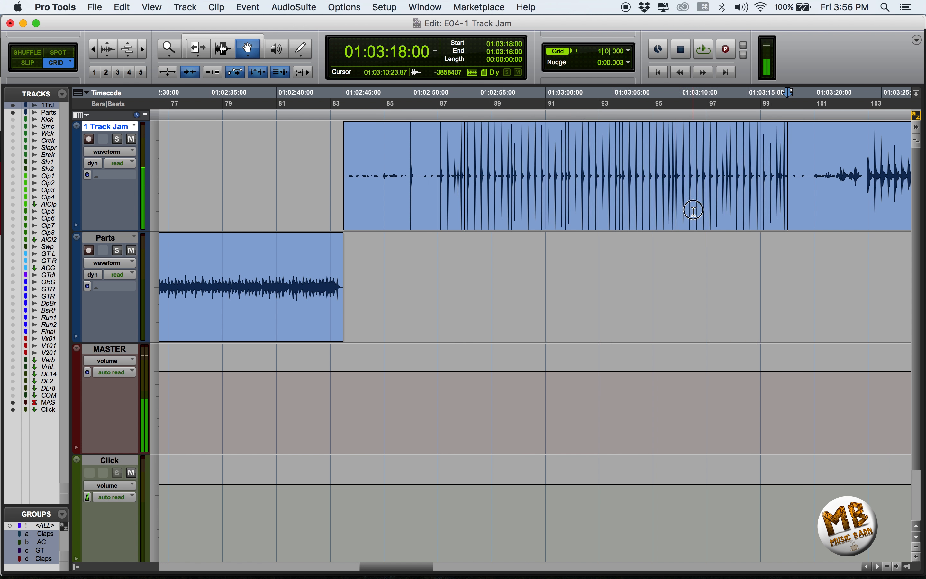
pyautogui.moveTo(692, 209); pyautogui.dragTo(692, 245)
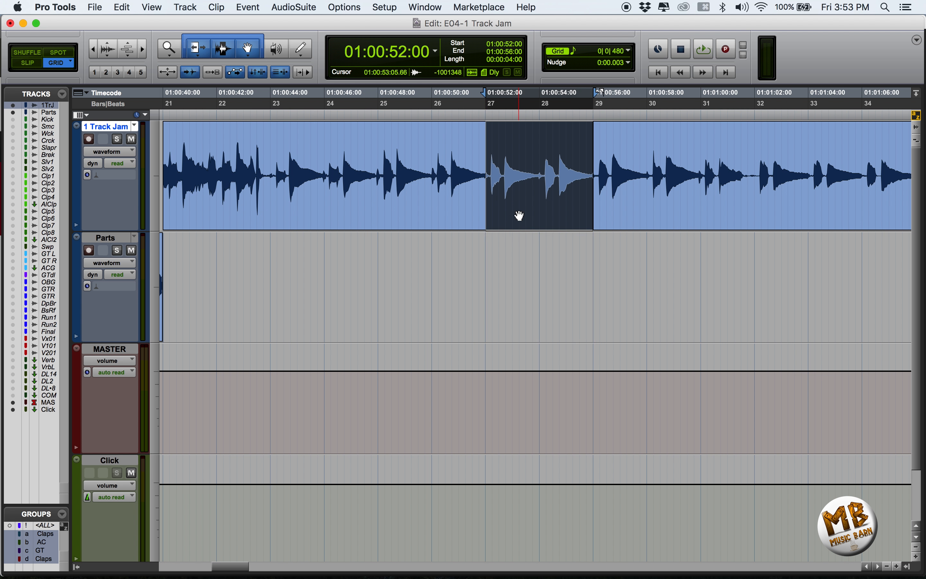
pyautogui.moveTo(519, 213); pyautogui.dragTo(519, 248)
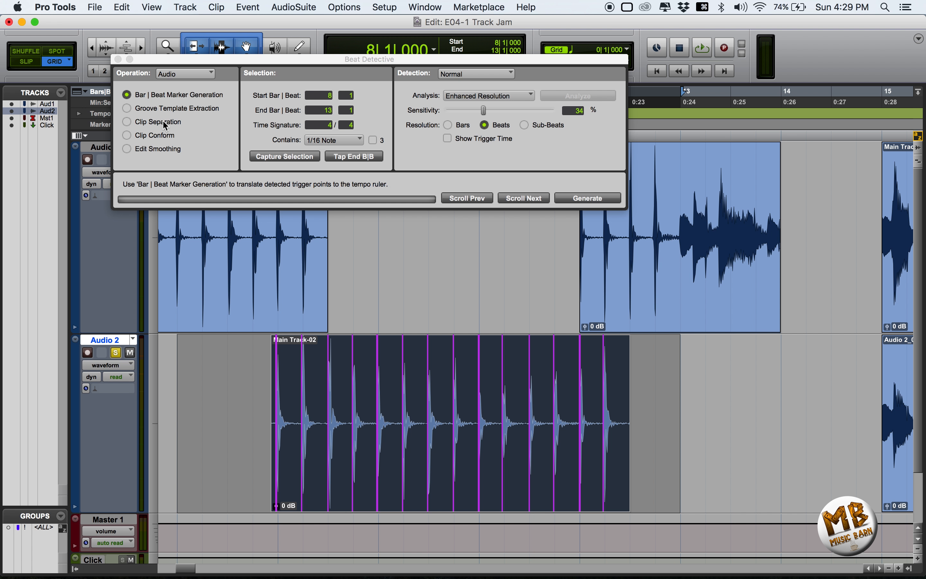
# Separate the Main Track-02 clip at its detected beats with Beat Detective and conform the separated clips.
pyautogui.click(161, 122)
pyautogui.click(577, 199)
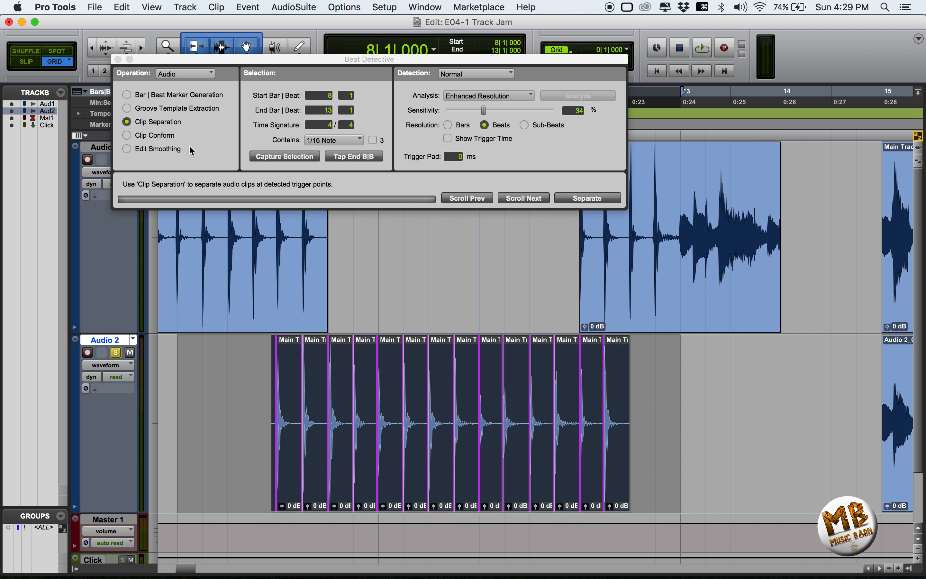
pyautogui.click(158, 136)
pyautogui.click(577, 197)
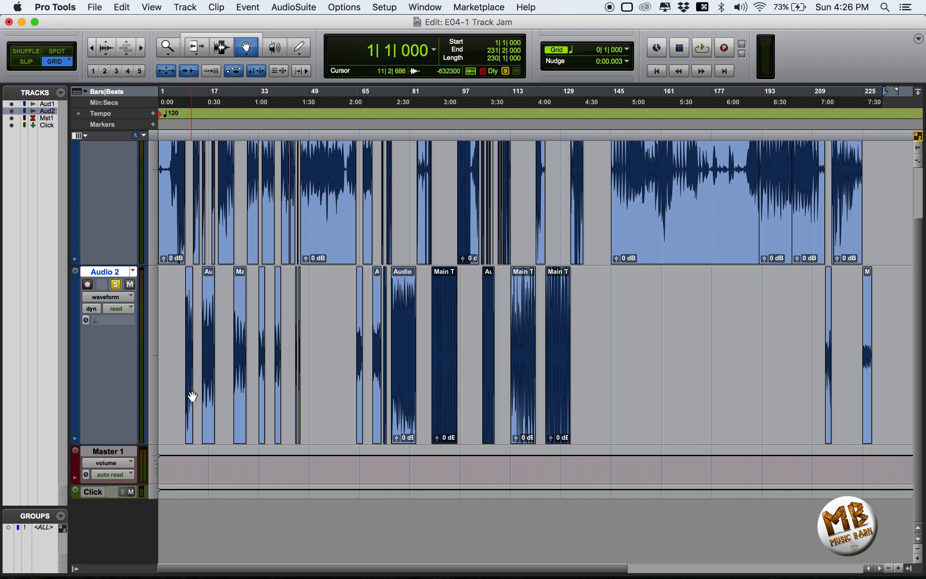
# Play the first clip on the Audio 2 track and select the clip after it.
pyautogui.click(192, 396)
pyautogui.press('space')
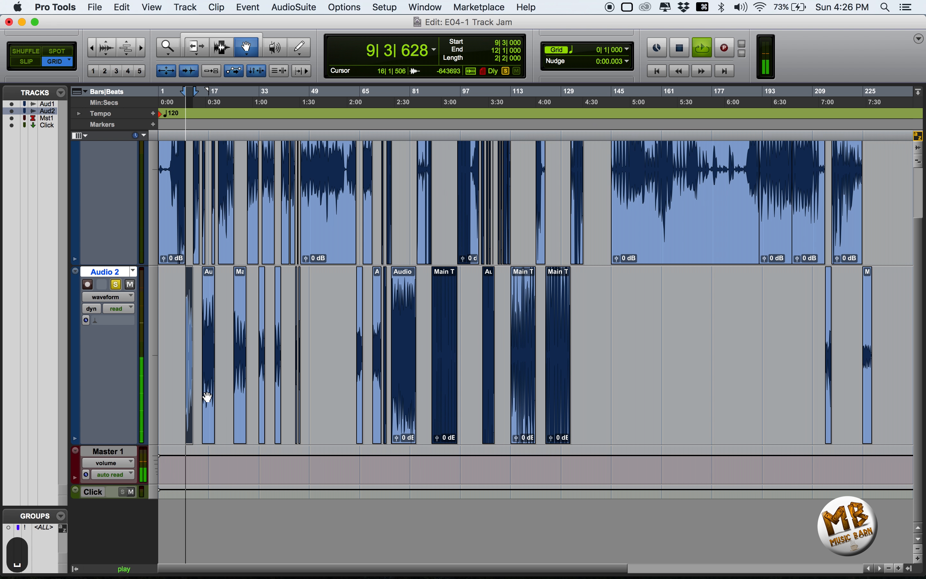
pyautogui.click(208, 397)
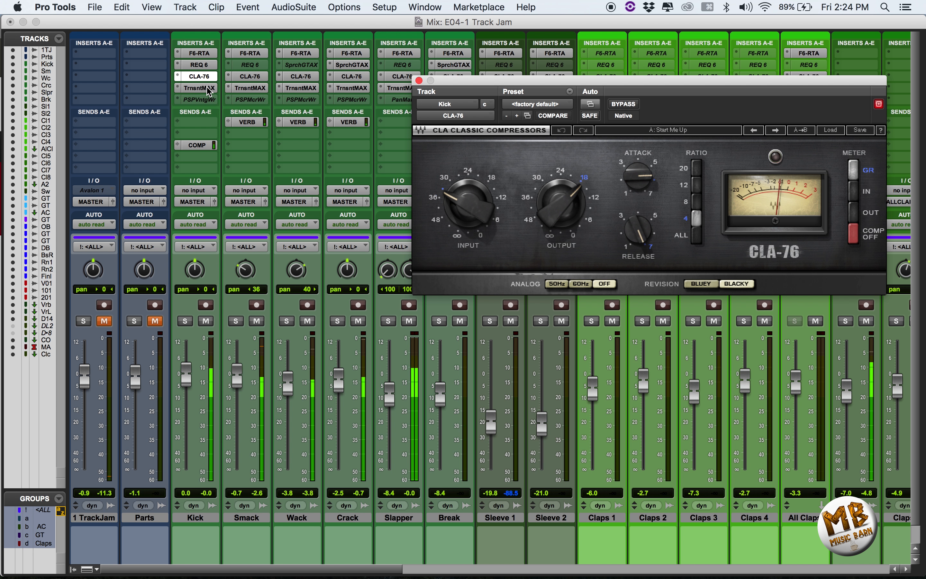
# View the Transient Master on the Kick track and the F6-RTA equalizer on the Crack track.
pyautogui.click(197, 88)
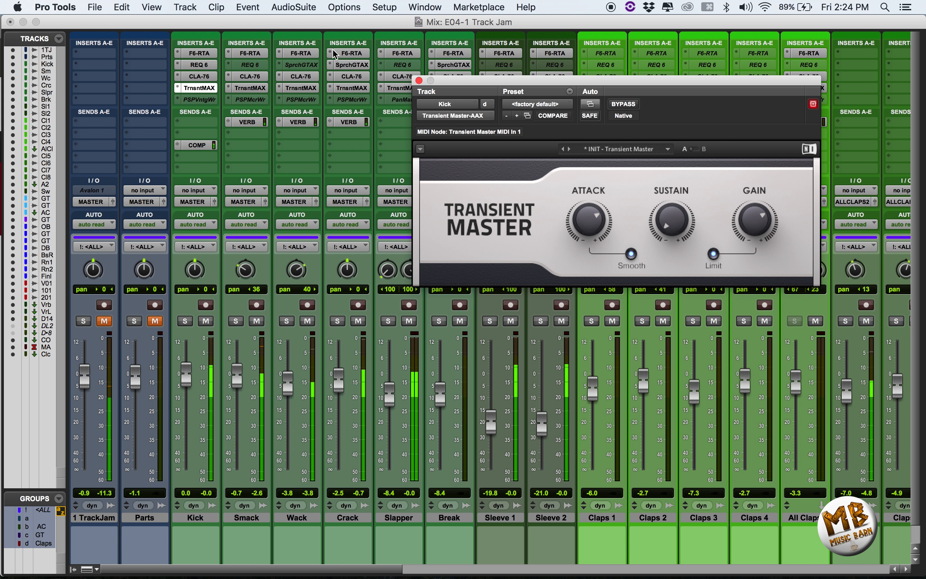
pyautogui.click(357, 56)
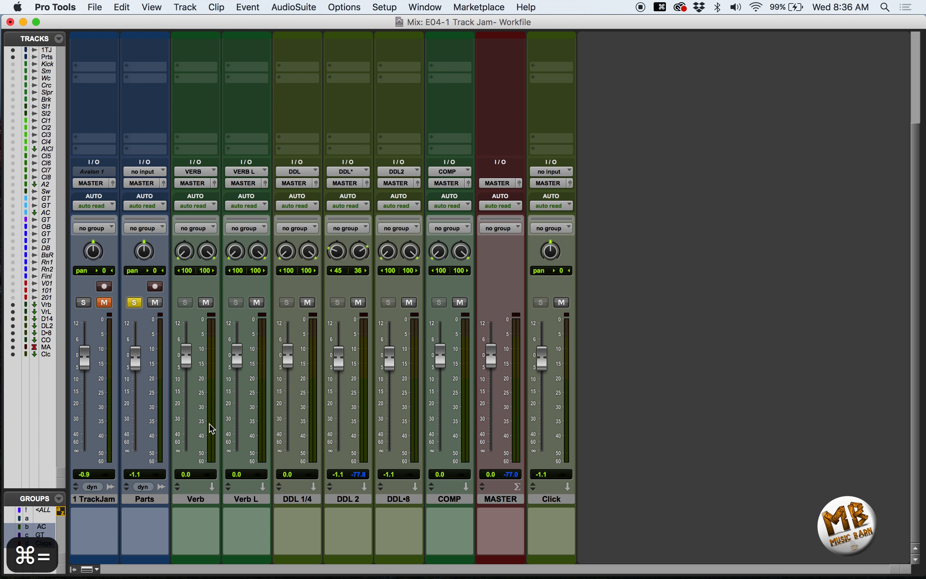
# Create 10 new tracks below the Parts track from the 1 Audio Track preset.
pyautogui.scroll(5, 212, 429)
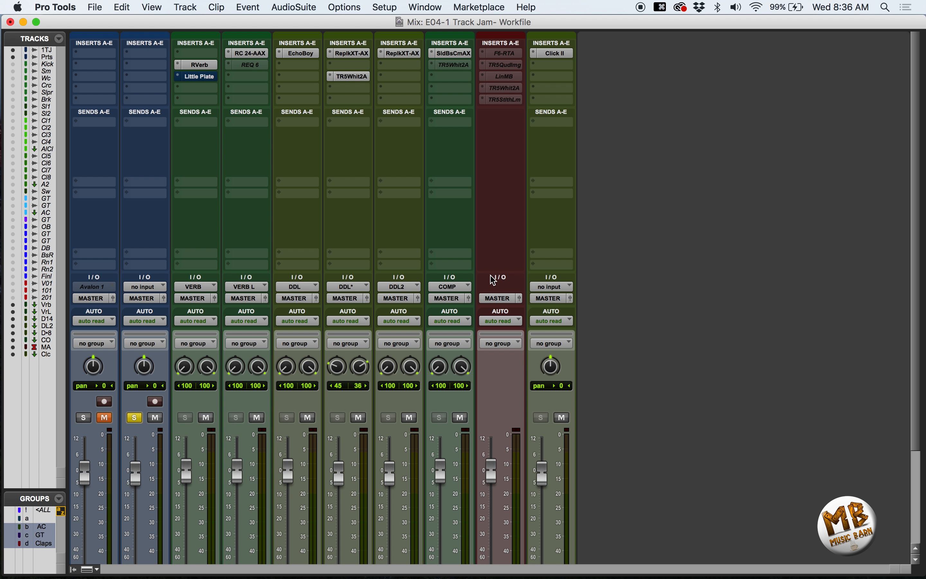
pyautogui.press('super+equal')
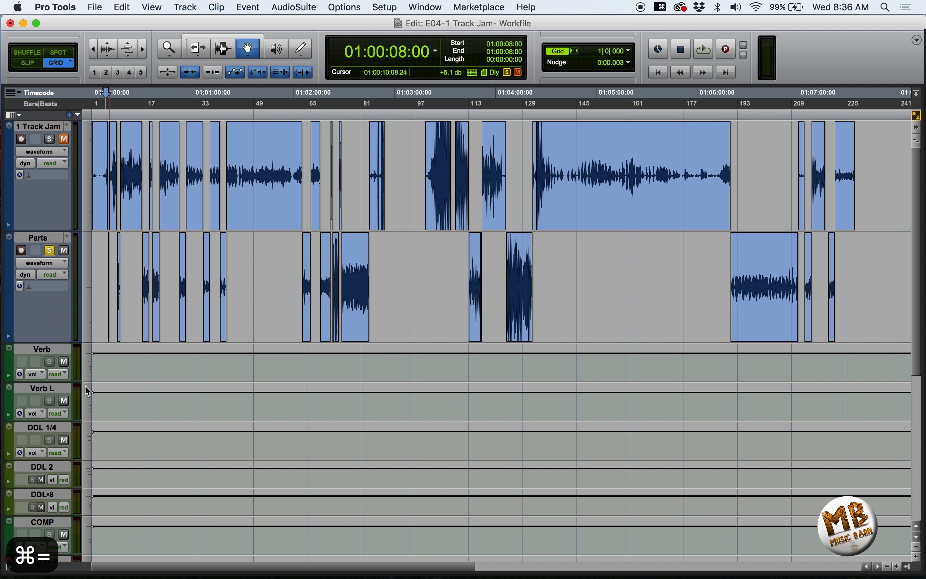
pyautogui.click(54, 240)
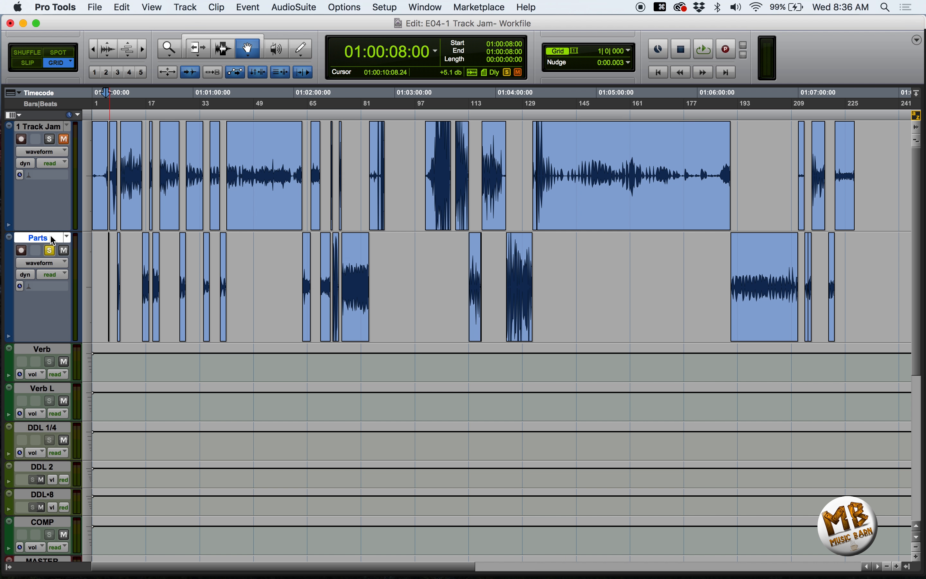
pyautogui.press('super+shift+n')
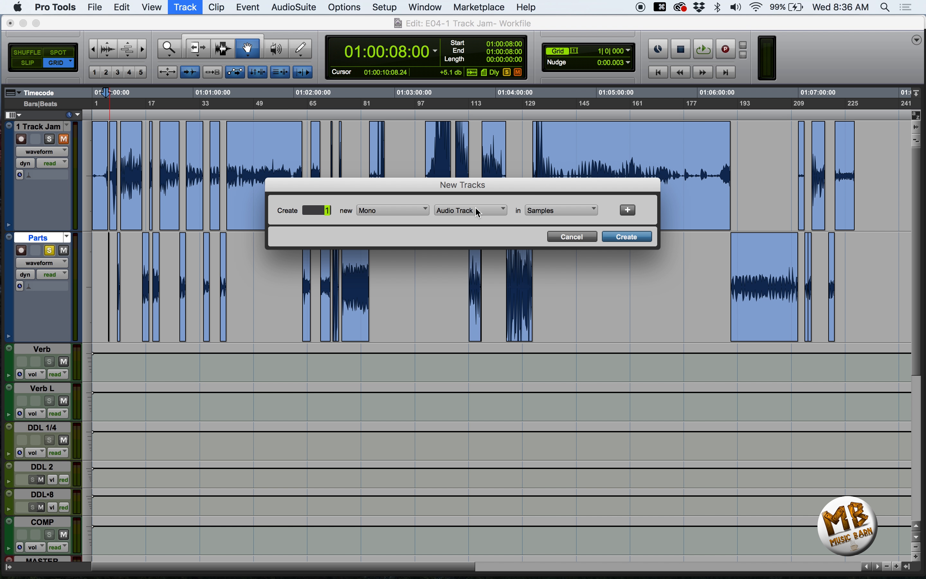
pyautogui.click(461, 215)
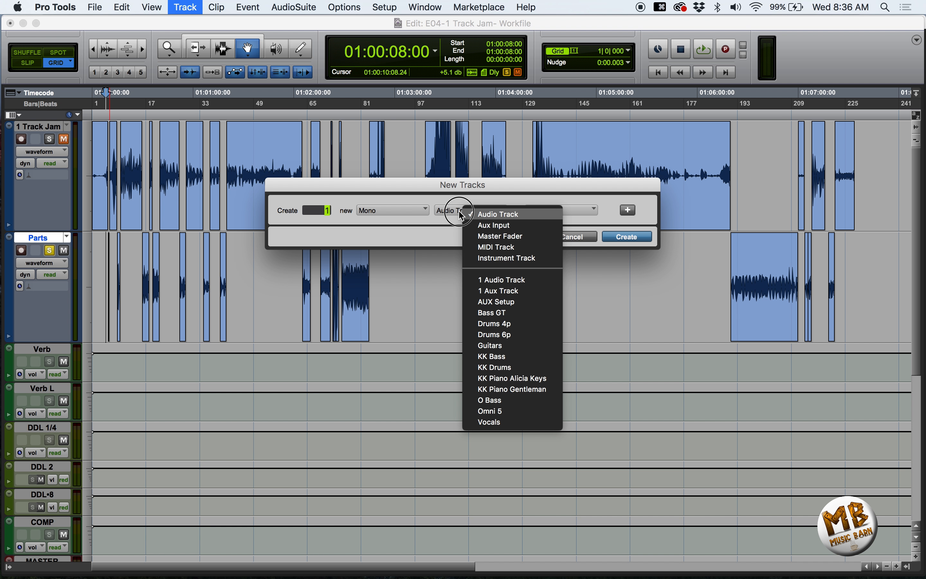
pyautogui.click(507, 279)
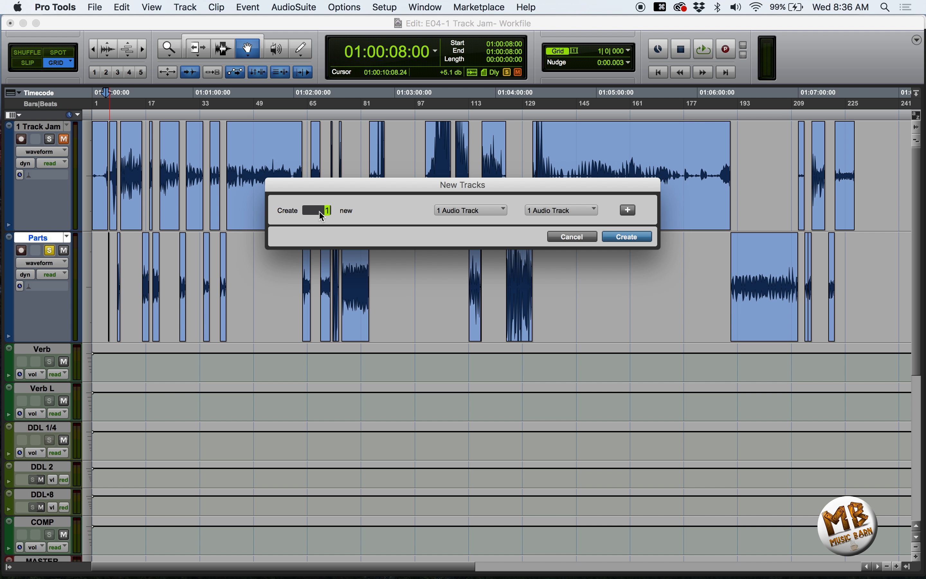
pyautogui.write('0')
pyautogui.click(629, 238)
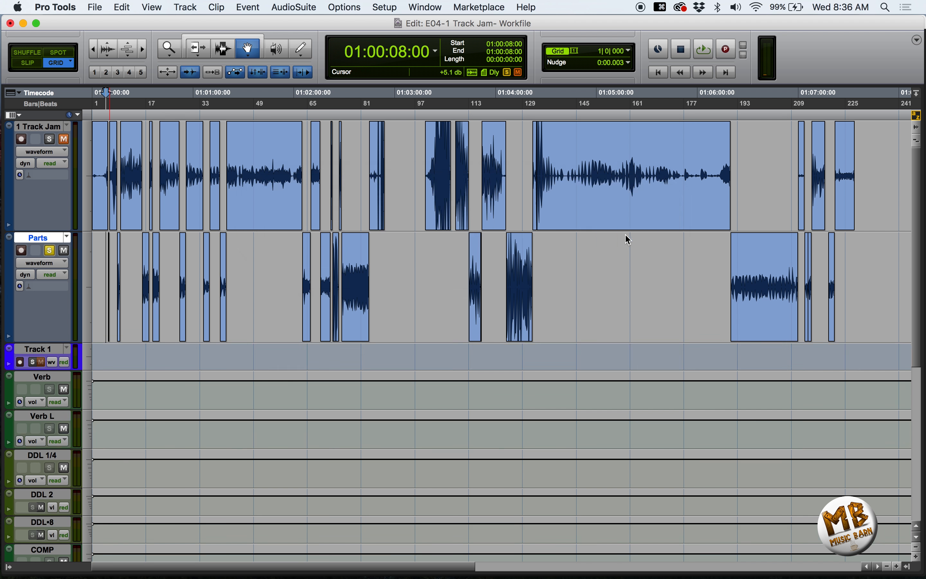
# Inspect Track 1's insert plugins in the mixer one by one: F6-RTA, REQ 6, CLA-76, Transient Master and the PSP plugin.
pyautogui.press('super+equal')
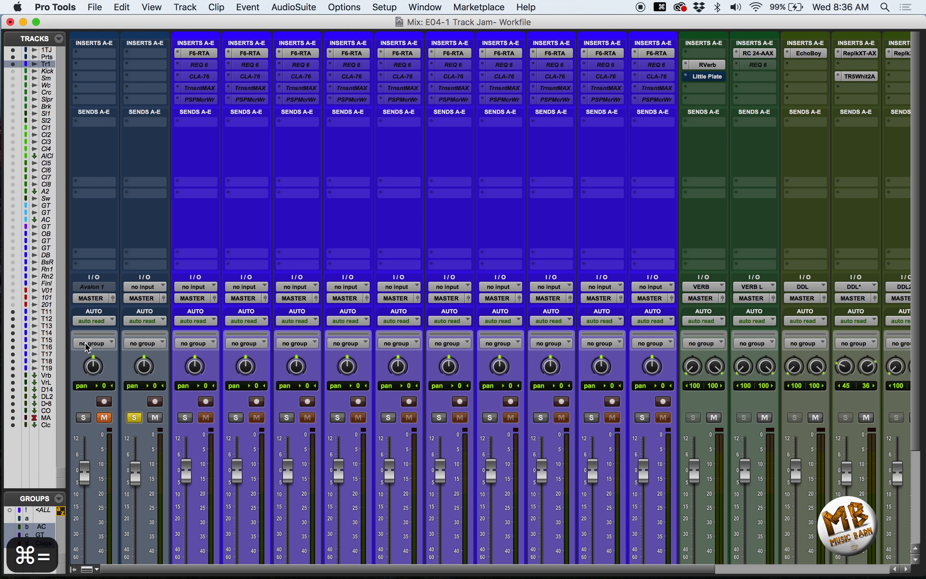
pyautogui.click(198, 53)
pyautogui.click(120, 50)
pyautogui.click(200, 66)
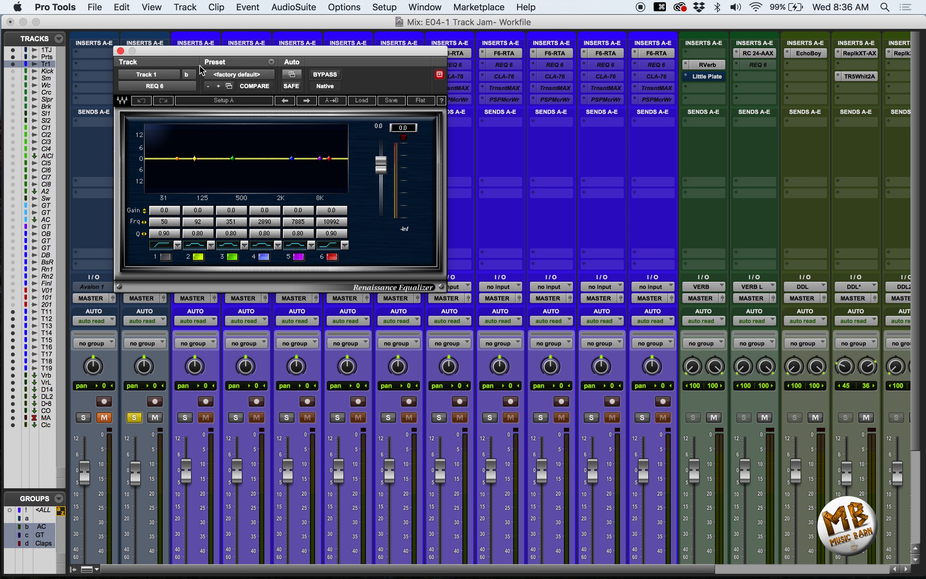
pyautogui.click(120, 51)
pyautogui.click(197, 77)
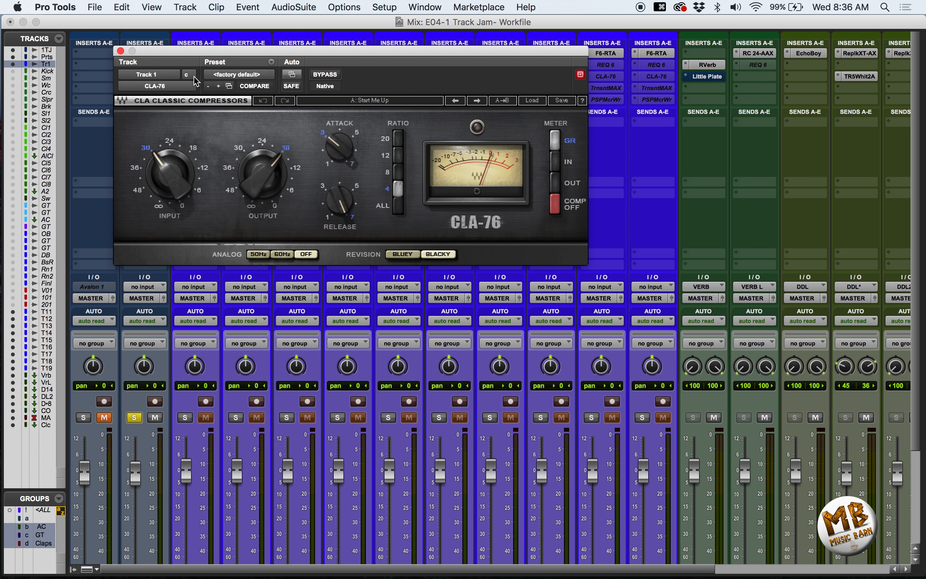
pyautogui.click(121, 51)
pyautogui.click(197, 88)
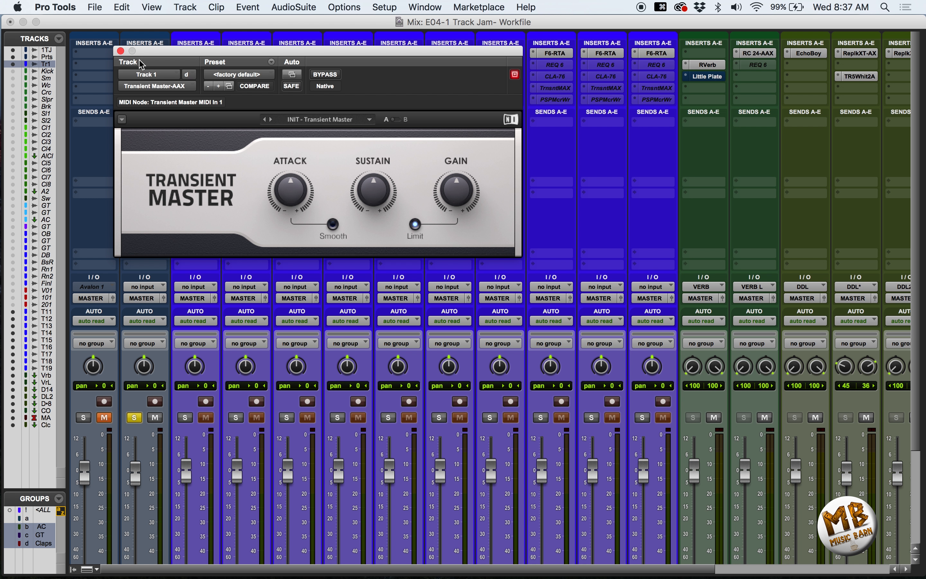
pyautogui.click(121, 51)
pyautogui.click(197, 99)
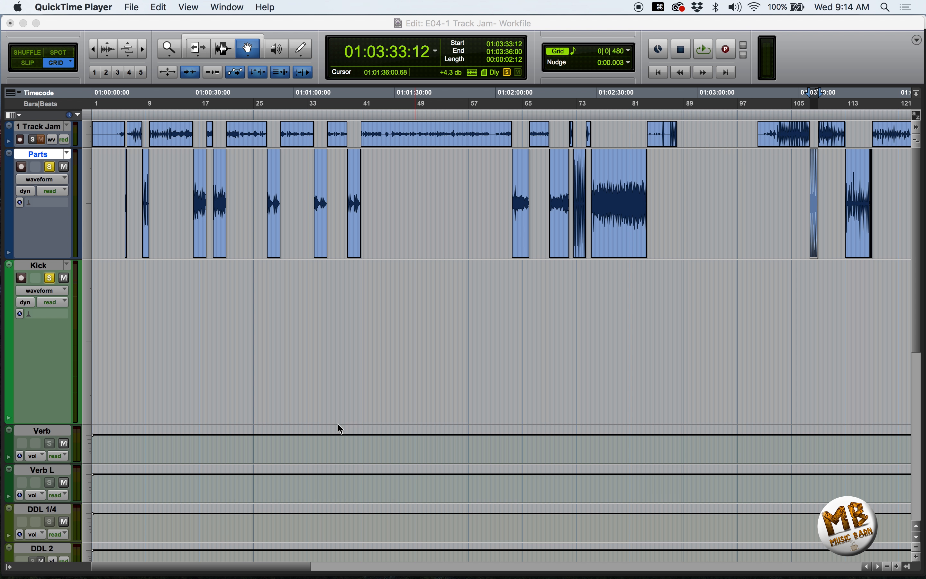
# Audition the Parts clip starting at 01:03:33:12 and place it on the Kick track near bar 5.
pyautogui.click(787, 223)
pyautogui.click(818, 231)
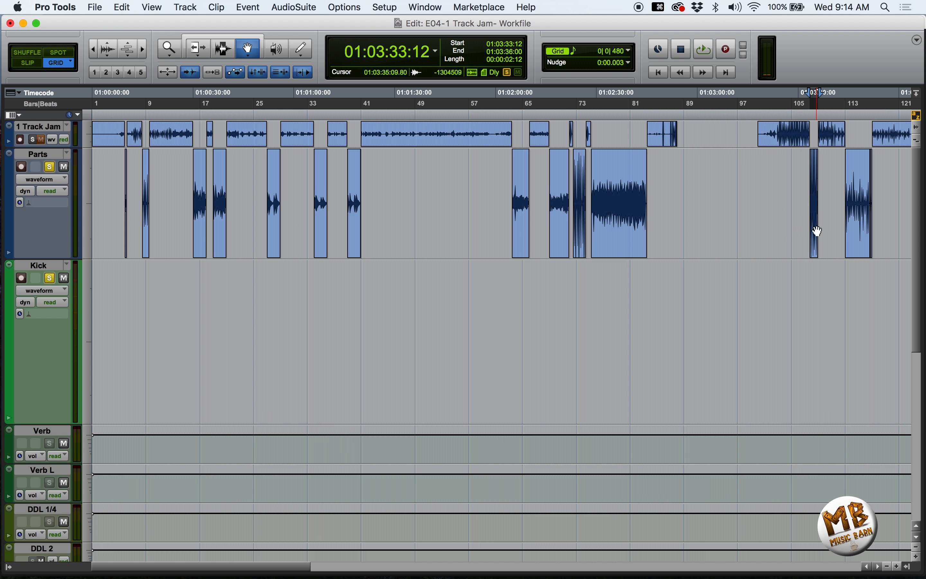
pyautogui.click(818, 231)
pyautogui.press('space')
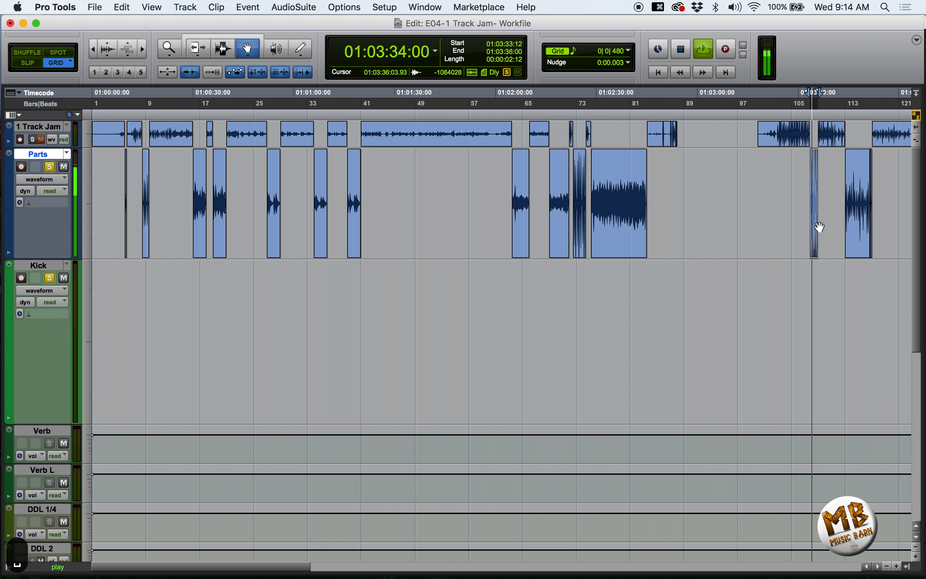
pyautogui.press('space')
pyautogui.moveTo(817, 227); pyautogui.dragTo(129, 344)
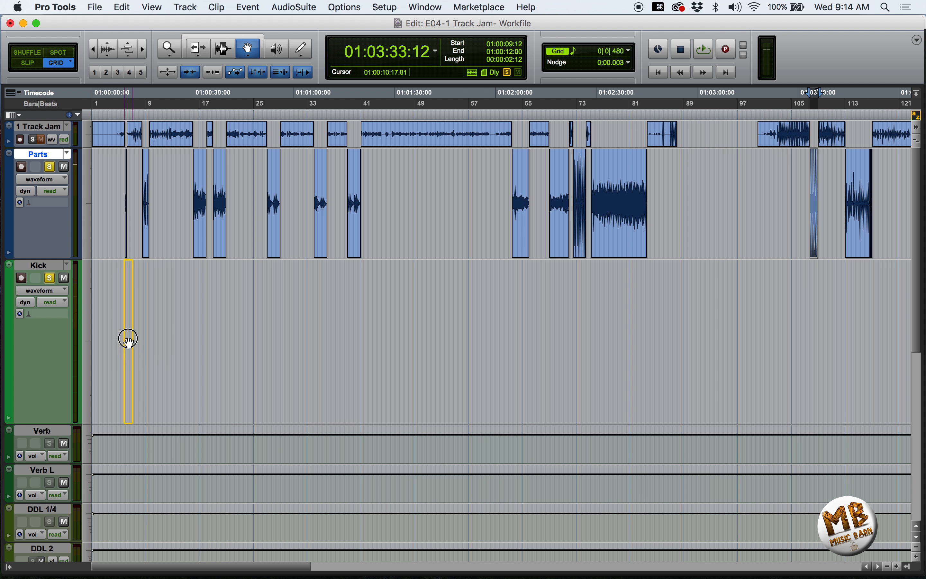
# Split the clip on the Kick track at the transient of each kick hit.
pyautogui.press('t')
pyautogui.press('t')
pyautogui.press('t')
pyautogui.press('t')
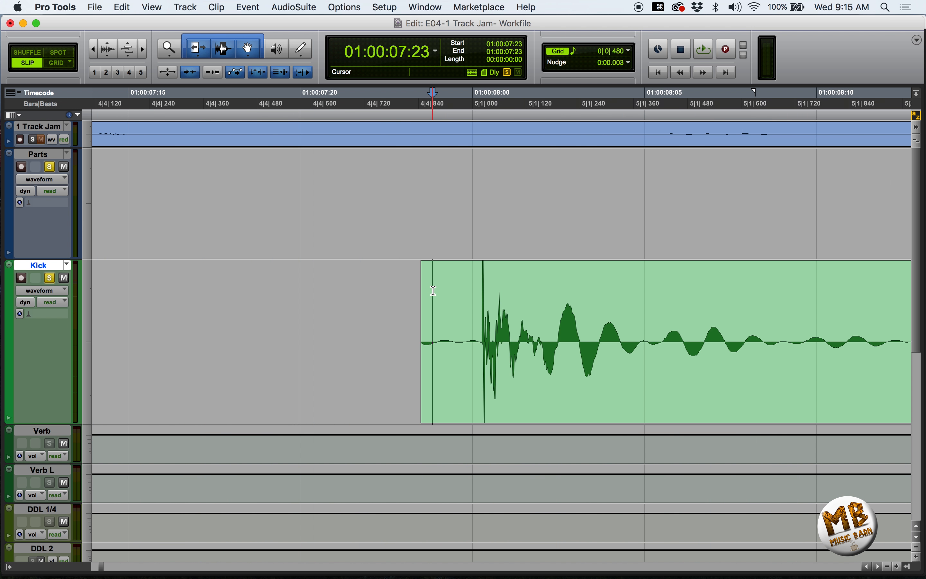
pyautogui.press('Tab')
pyautogui.press('cmd+e')
pyautogui.press('r')
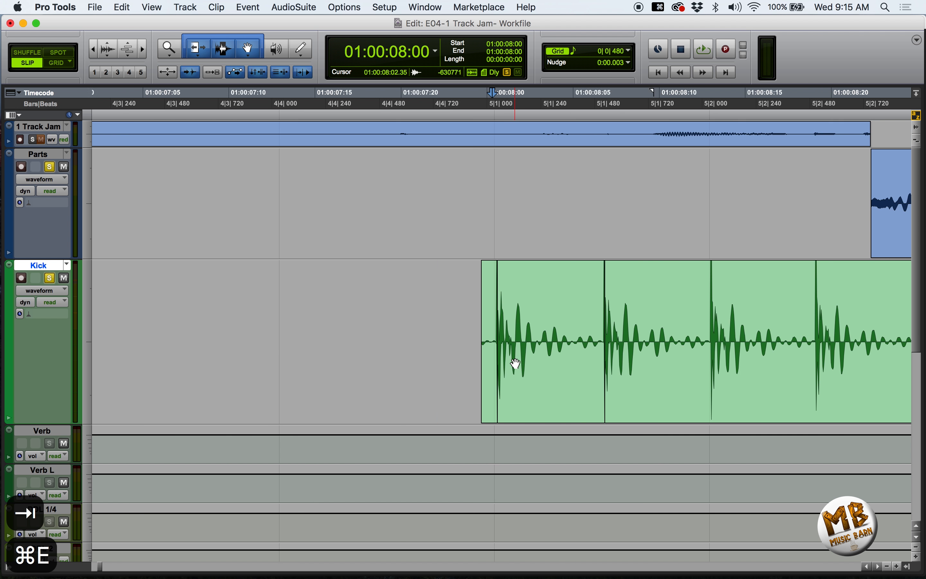
pyautogui.click(641, 289)
pyautogui.press('Tab')
pyautogui.press('cmd+e')
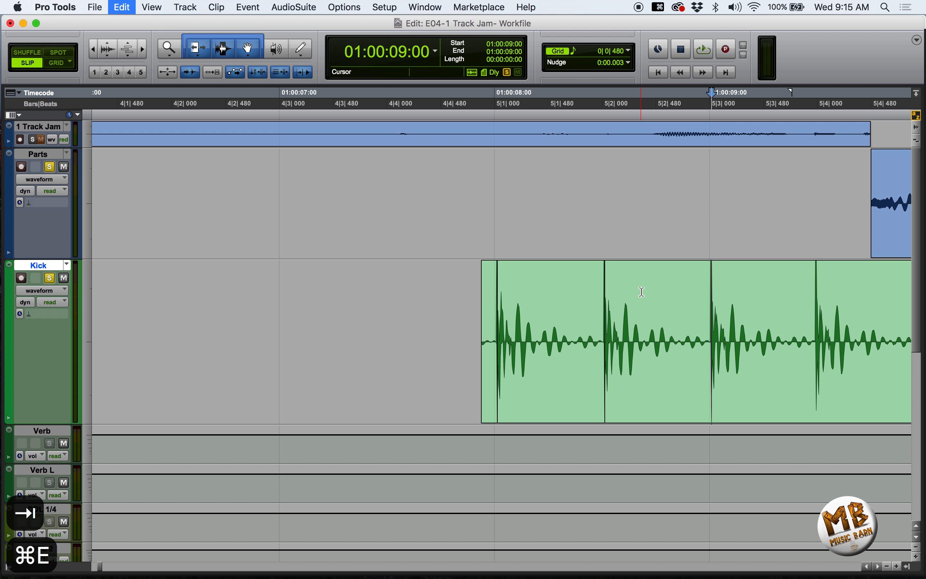
pyautogui.press('Tab')
pyautogui.press('Tab')
pyautogui.press('cmd+e')
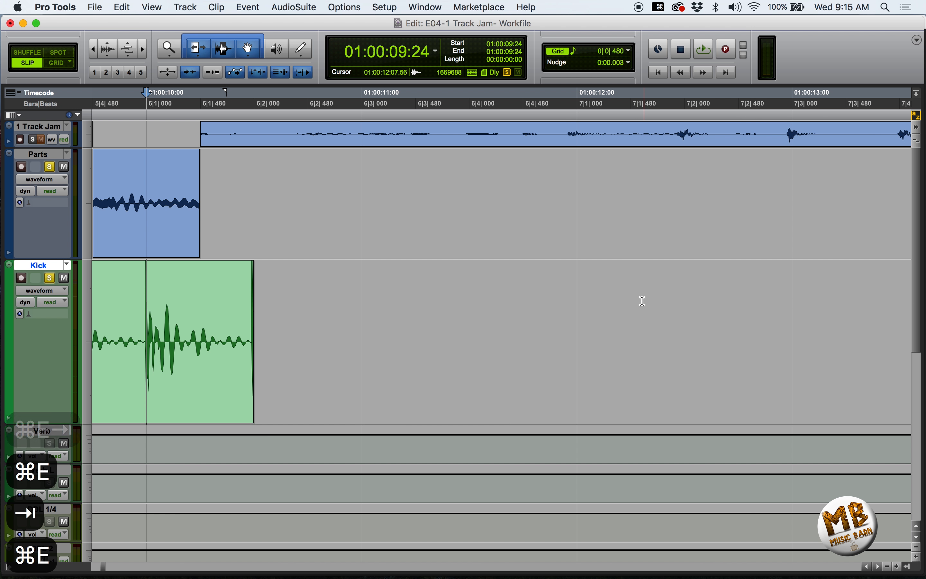
pyautogui.press('Tab')
pyautogui.press('cmd+e')
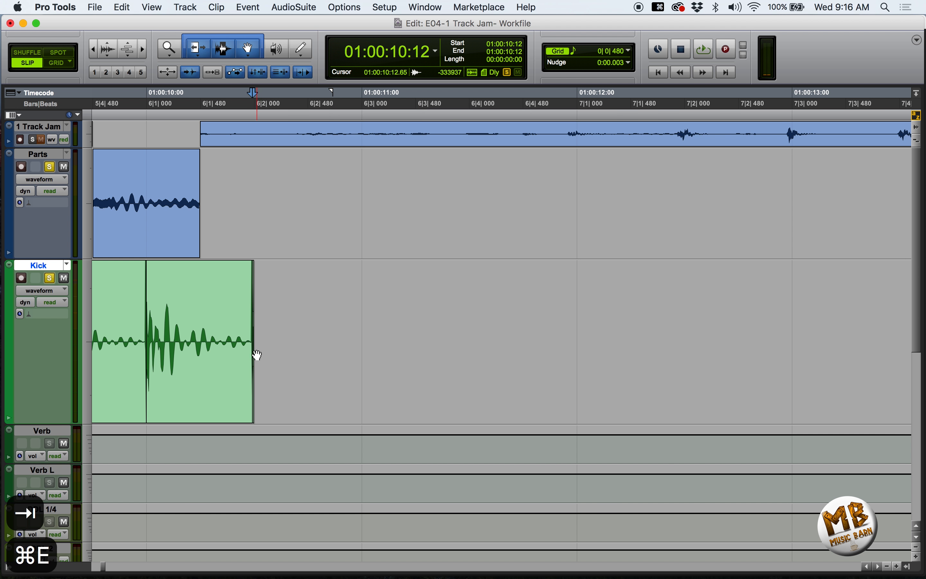
# Delete the leftover sliver after the last kick hit and trim the tails off the kick clips.
pyautogui.click(254, 358)
pyautogui.press('BackSpace')
pyautogui.moveTo(245, 336); pyautogui.dragTo(210, 341)
pyautogui.hscroll(-1, 183, 353)
pyautogui.hscroll(-10, 202, 372)
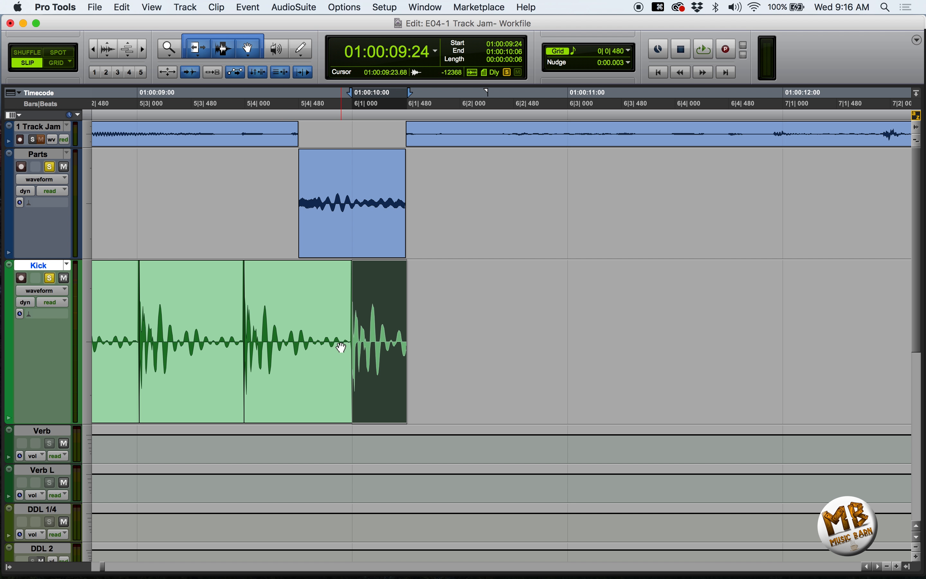
pyautogui.moveTo(344, 340); pyautogui.dragTo(310, 341)
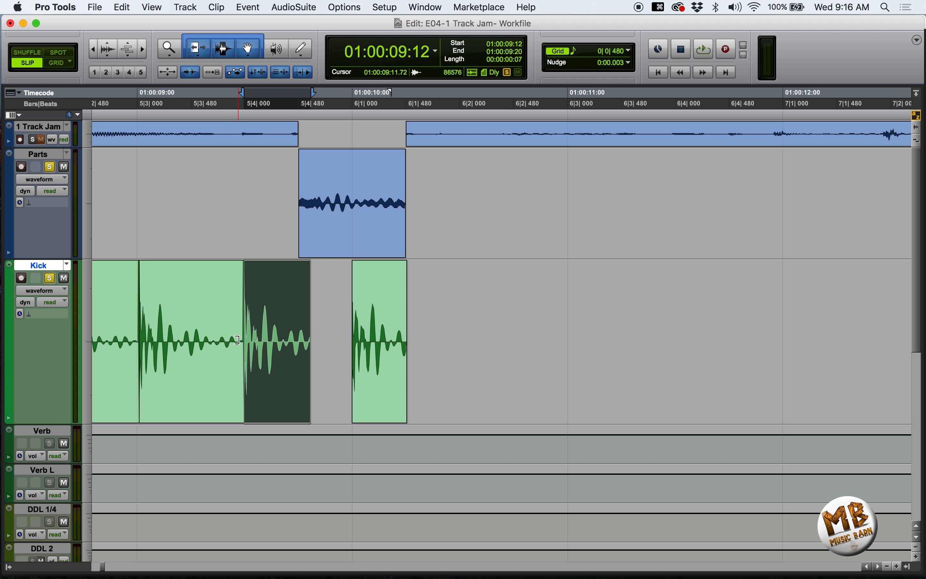
pyautogui.moveTo(237, 340); pyautogui.dragTo(205, 339)
# Add fade-outs to the ends of the trimmed kick clips and delete the sliver before the first kick.
pyautogui.moveTo(200, 267); pyautogui.dragTo(170, 264)
pyautogui.moveTo(308, 264); pyautogui.dragTo(274, 262)
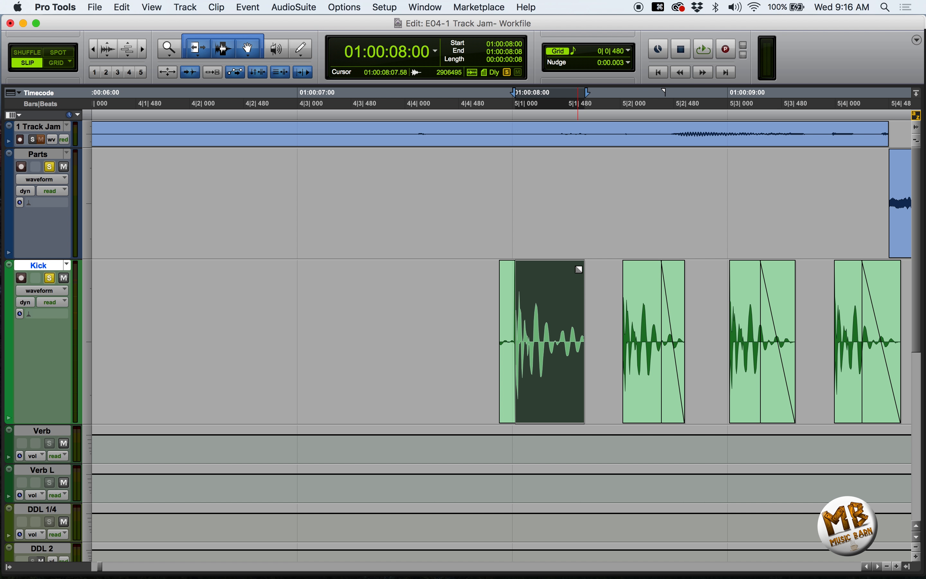
pyautogui.moveTo(578, 269); pyautogui.dragTo(557, 263)
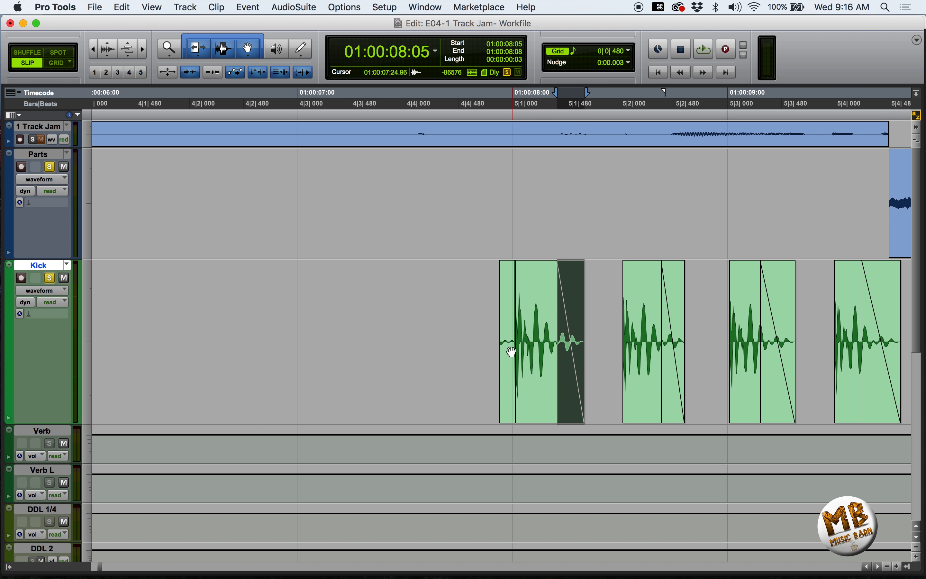
pyautogui.click(506, 363)
pyautogui.press('Delete')
# Switch to Grid mode and snap the five kick clips to consecutive beats from 5|1|000 to 6|1|000.
pyautogui.press('F4')
pyautogui.moveTo(531, 383); pyautogui.dragTo(529, 383)
pyautogui.moveTo(651, 407); pyautogui.dragTo(640, 407)
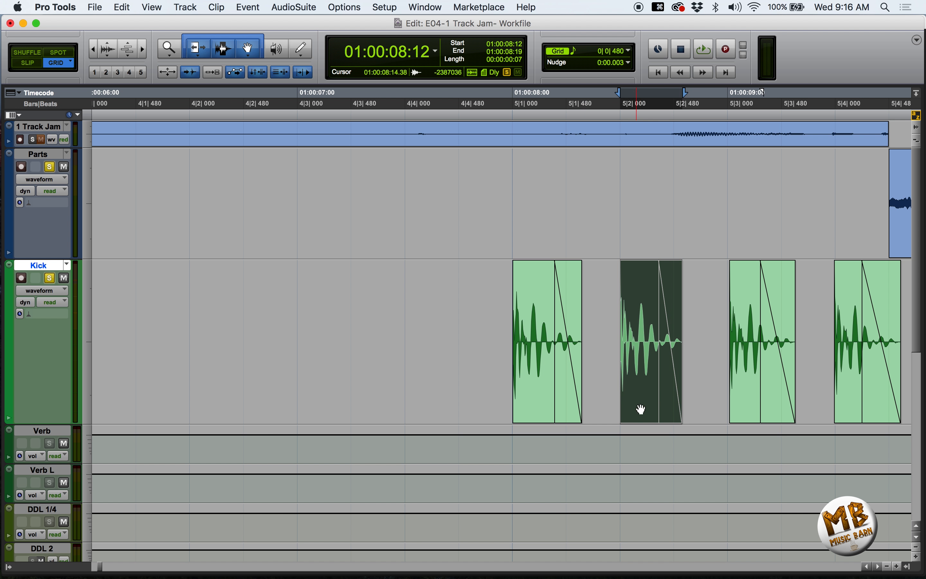
pyautogui.moveTo(737, 412); pyautogui.dragTo(733, 409)
pyautogui.click(839, 406)
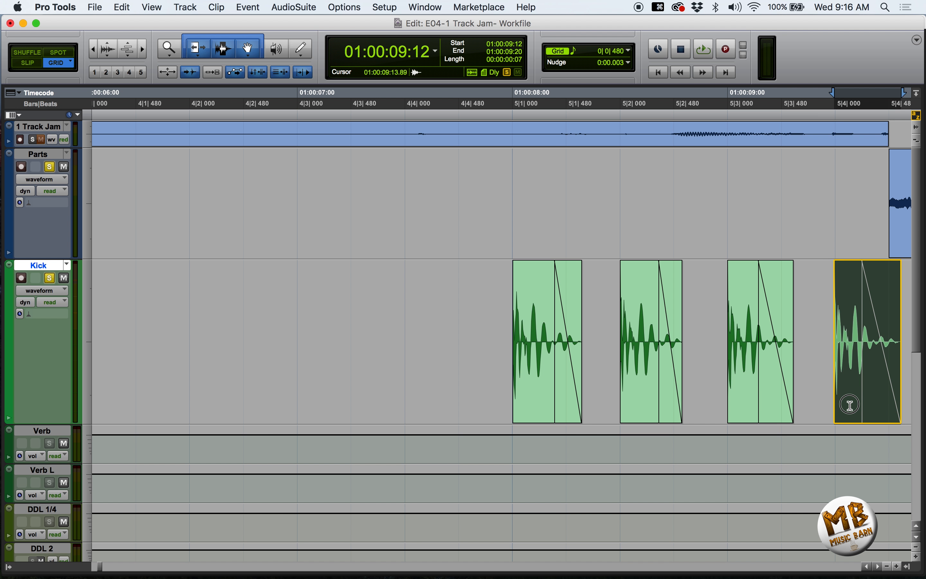
pyautogui.hscroll(5, 844, 405)
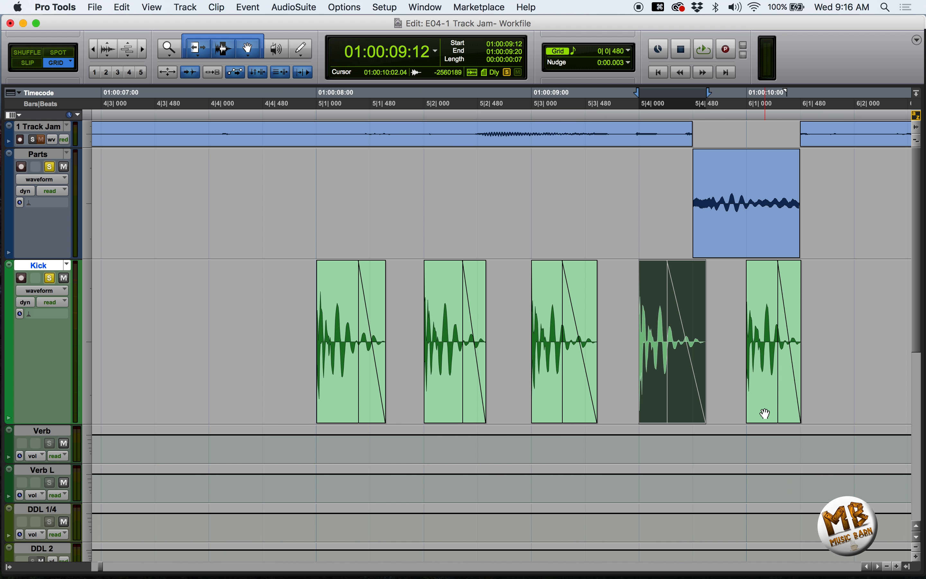
pyautogui.moveTo(767, 414); pyautogui.dragTo(767, 413)
# Consolidate the kick clips between 5|1|000 and 6|2|000 into a single clip.
pyautogui.click(221, 48)
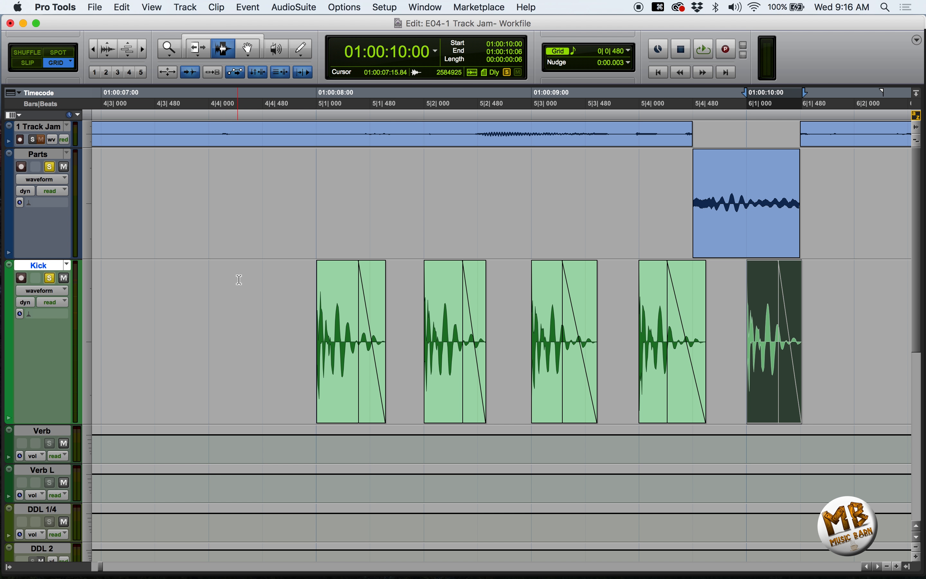
pyautogui.moveTo(312, 293); pyautogui.dragTo(854, 308)
pyautogui.hotkey('alt', 'shift', '3')
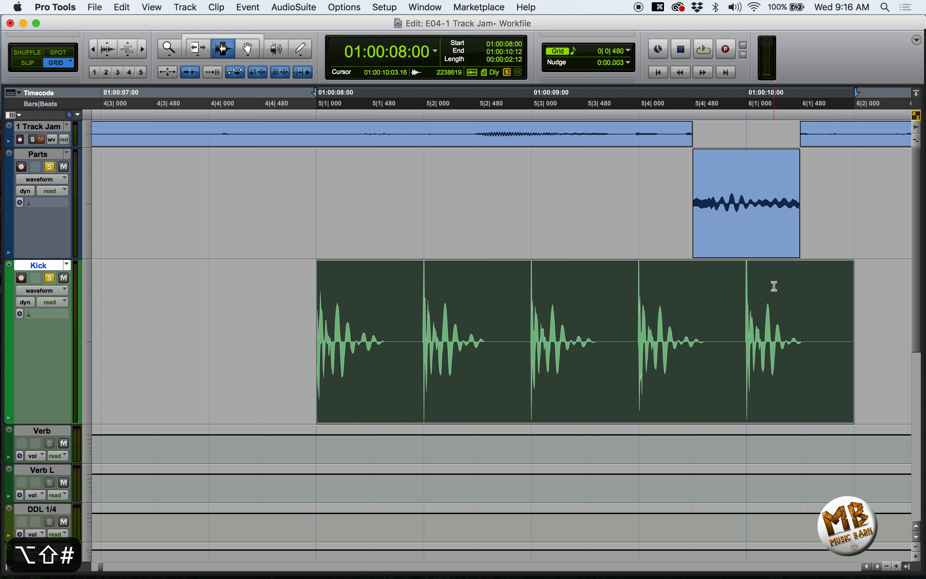
# Duplicate the consolidated kick clip three times so the pattern runs up to bar 10.
pyautogui.press('r')
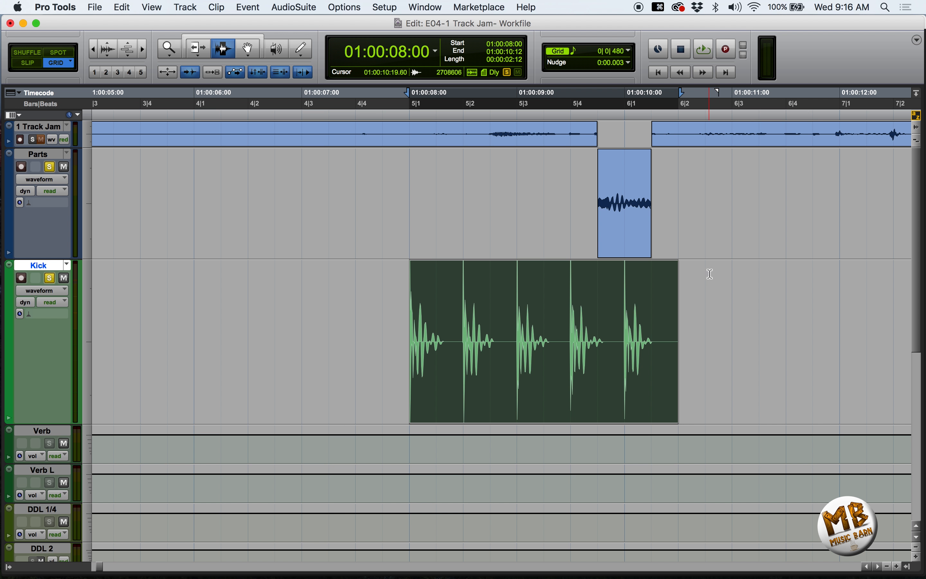
pyautogui.press('super+d')
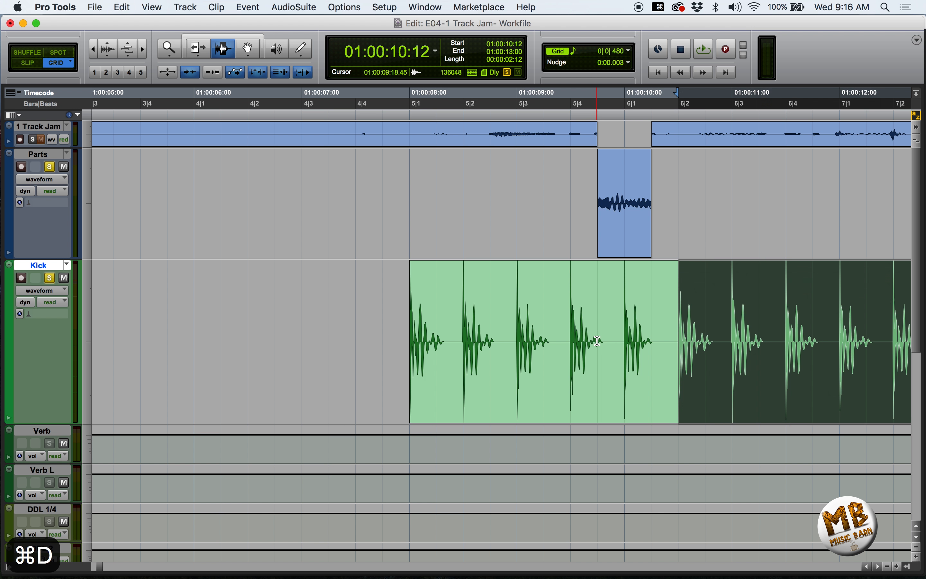
pyautogui.press('super+d')
pyautogui.press('super+d')
pyautogui.press('r')
pyautogui.press('r')
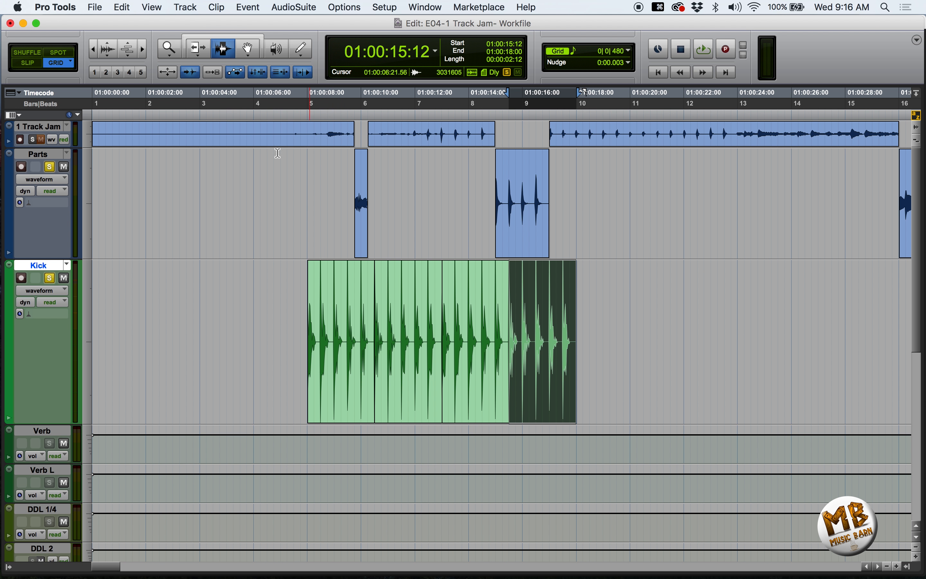
# Duplicate the four-clip kick block eight times so the pattern reaches bar 50, and save the session.
pyautogui.click(256, 56)
pyautogui.keyDown('shift'); pyautogui.click(356, 376); pyautogui.keyUp('shift')
pyautogui.press('super+d')
pyautogui.press('super+d')
pyautogui.press('super+d')
pyautogui.press('super+d')
pyautogui.press('r')
pyautogui.press('r')
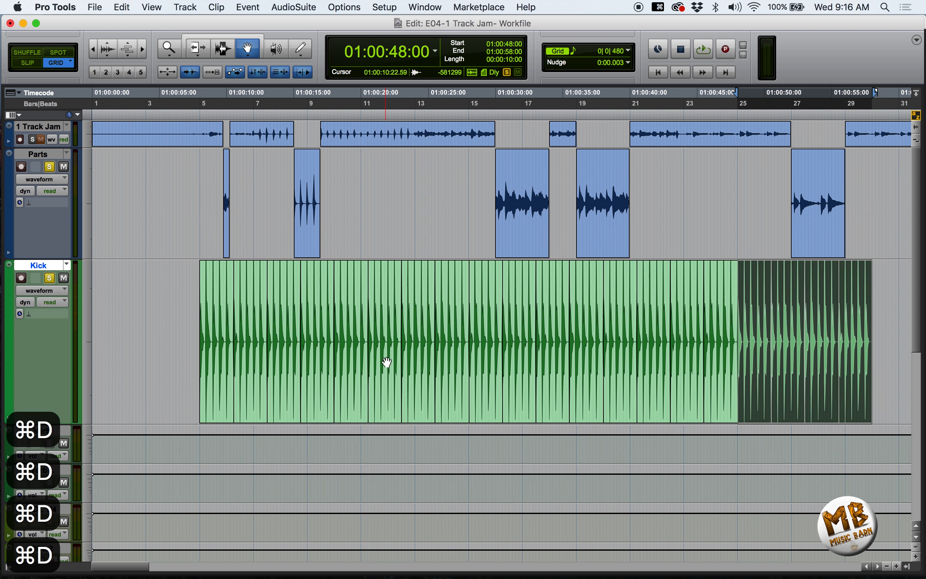
pyautogui.press('super+d')
pyautogui.press('super+d')
pyautogui.press('super+d')
pyautogui.press('super+d')
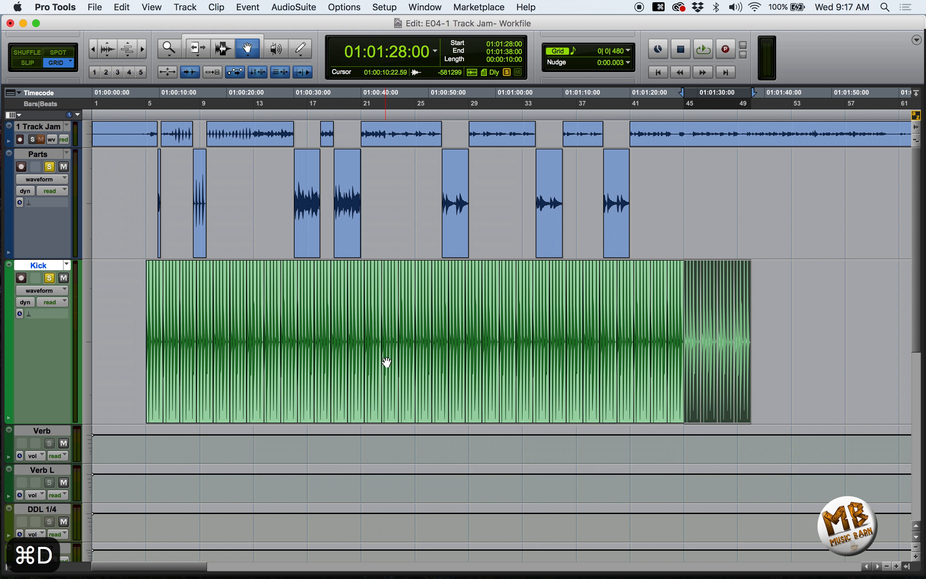
pyautogui.press('super+s')
# Play the full kick pattern, take the Kick track's F6-RTA out of bypass, and set band 3's gain to -12.1.
pyautogui.keyDown('shift'); pyautogui.click(158, 412); pyautogui.keyUp('shift')
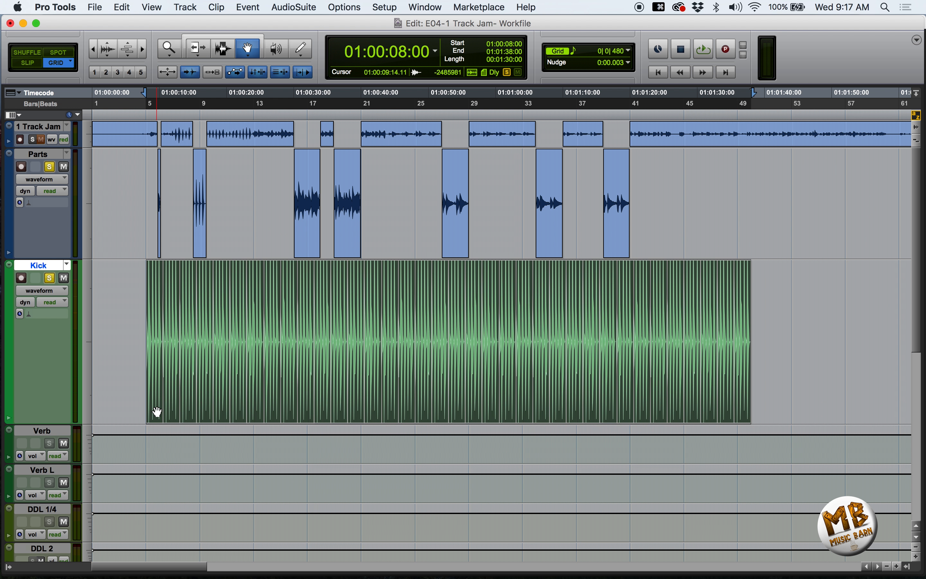
pyautogui.press('space')
pyautogui.press('super+equal')
pyautogui.click(199, 52)
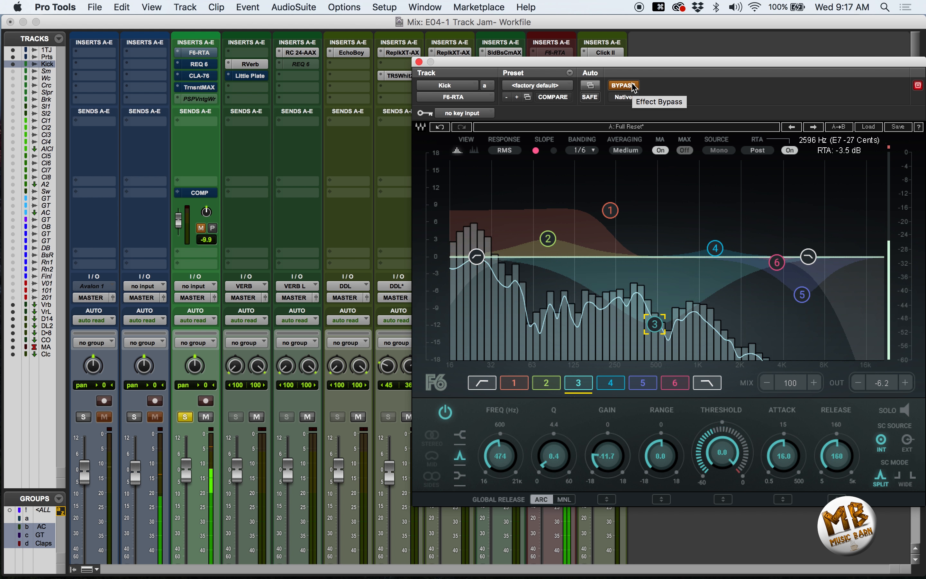
pyautogui.click(622, 85)
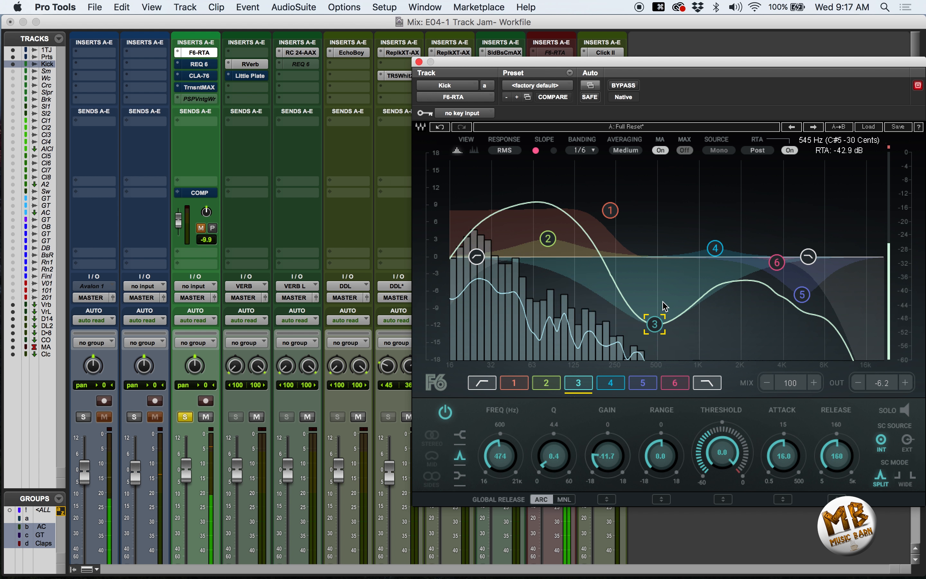
pyautogui.moveTo(654, 324); pyautogui.dragTo(655, 272)
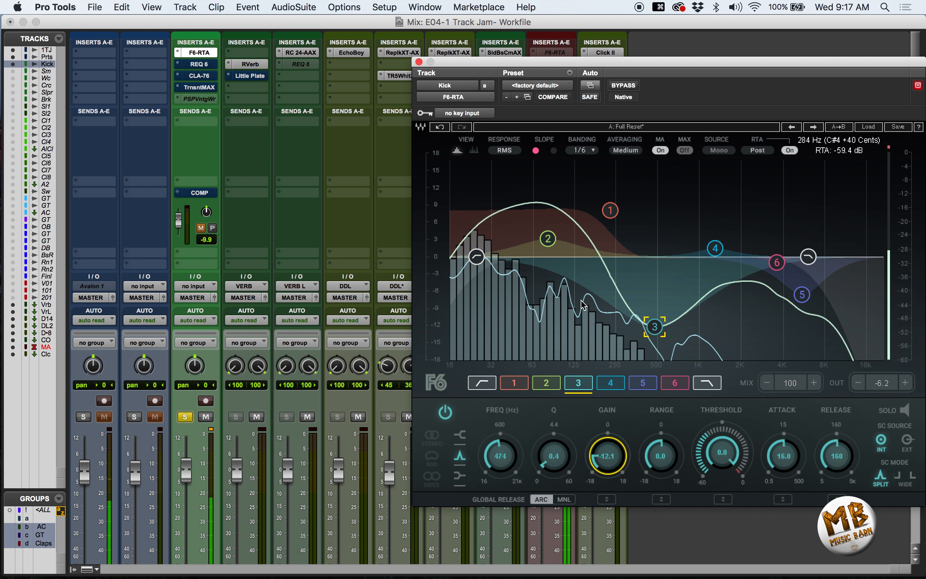
# Take REQ 6, CLA-76 and Transient Master out of bypass on the Kick track and unmute its COMP send.
pyautogui.click(199, 64)
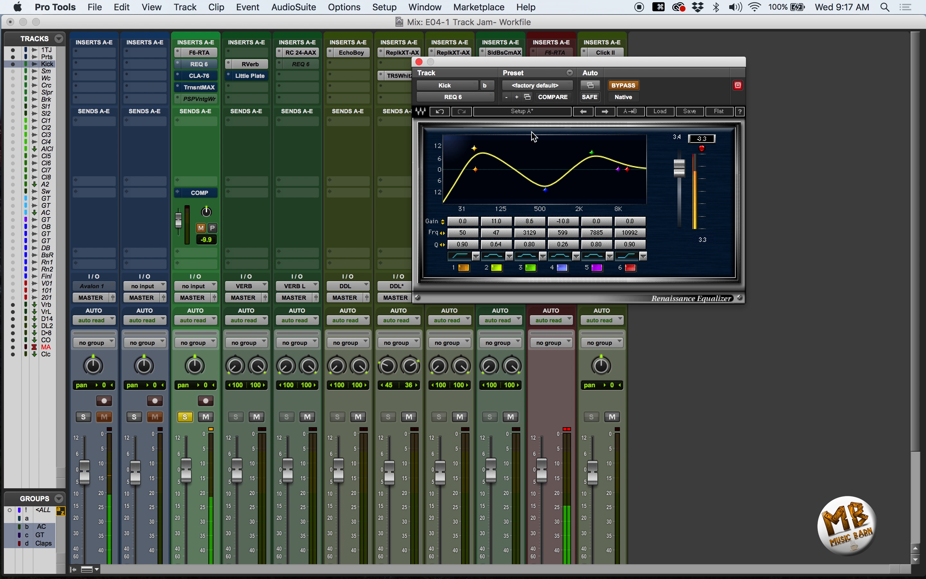
pyautogui.click(623, 85)
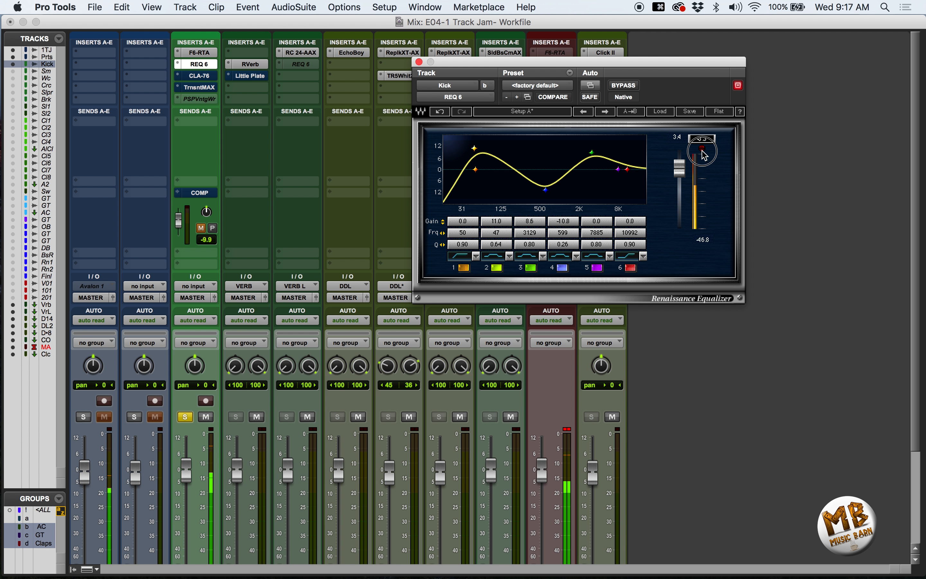
pyautogui.click(208, 82)
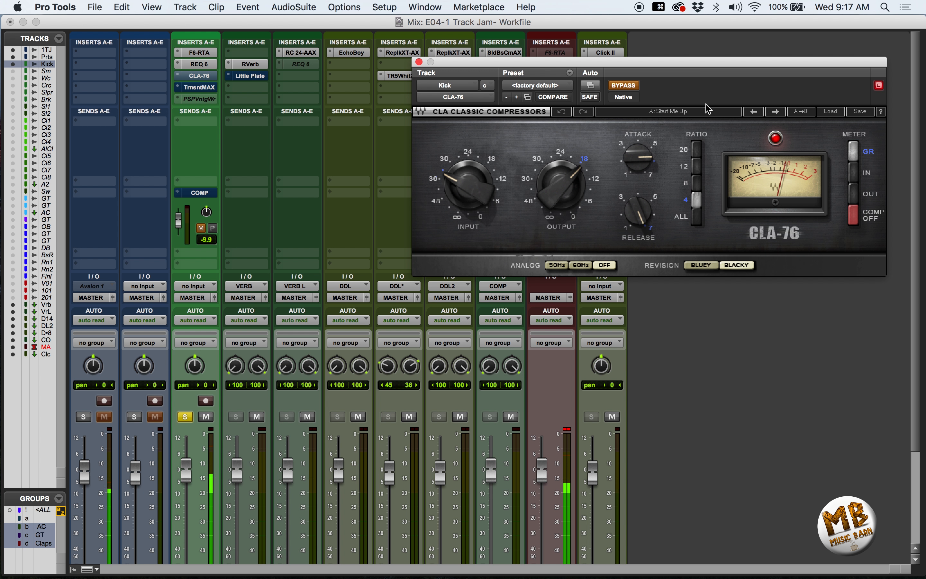
pyautogui.click(629, 89)
pyautogui.click(207, 92)
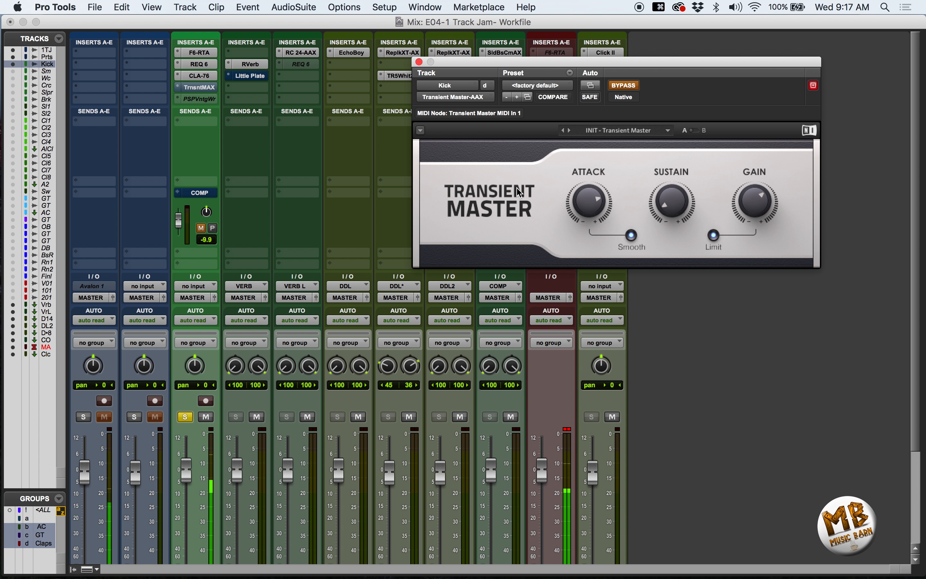
pyautogui.click(624, 87)
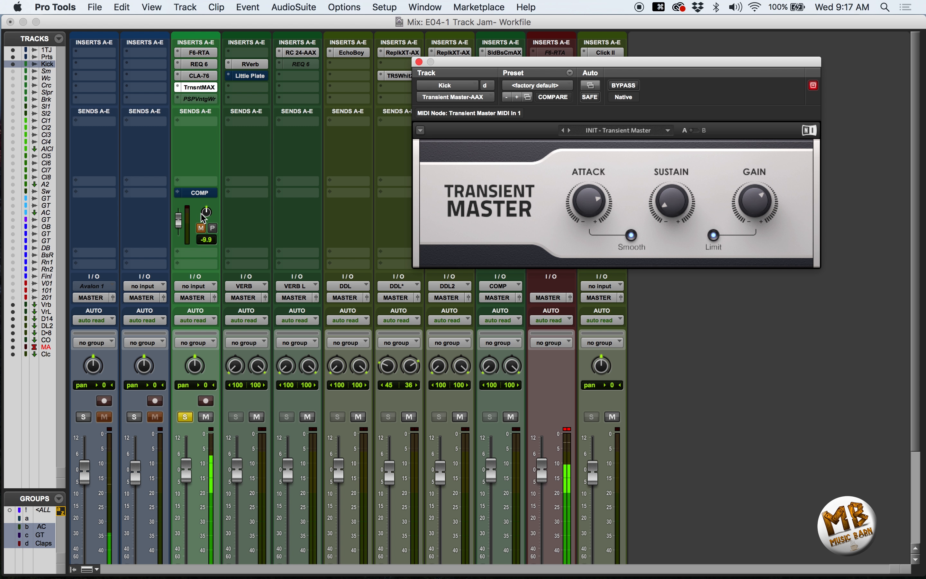
pyautogui.click(202, 231)
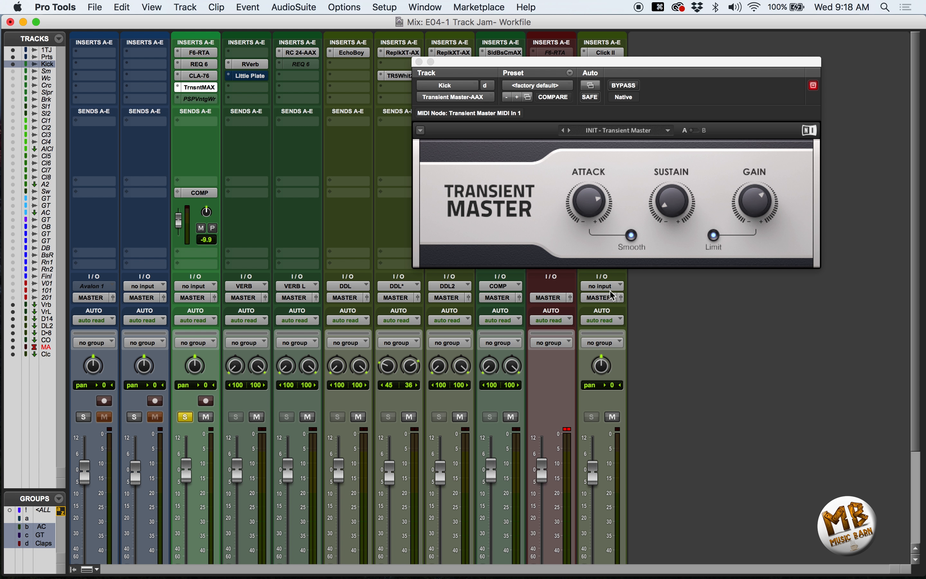
# Sweep the Kick's Transient Master attack down to -94% and back up to 60%, and adjust its sustain during playback.
pyautogui.moveTo(591, 210); pyautogui.dragTo(591, 268)
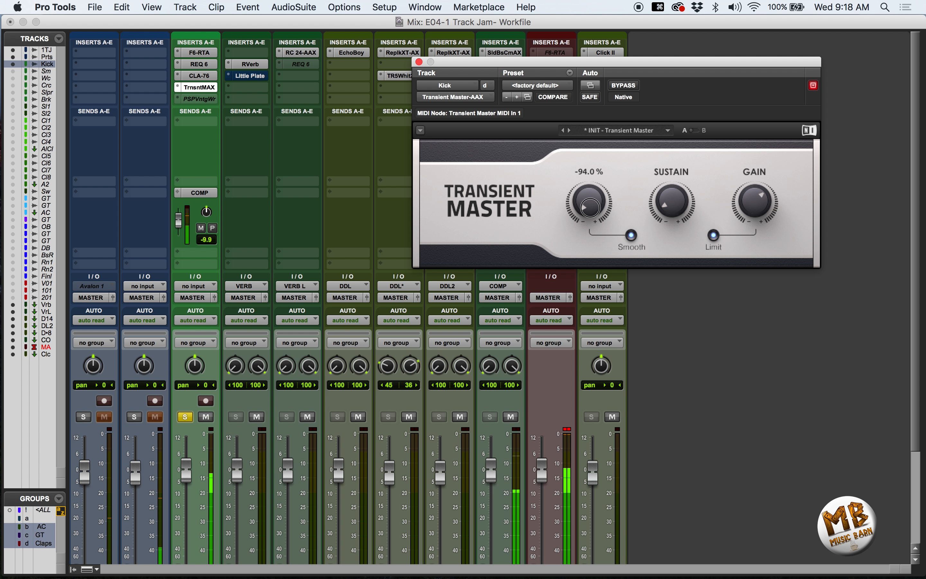
pyautogui.moveTo(582, 206)
pyautogui.mouseDown()
pyautogui.moveTo(587, 191)
pyautogui.moveTo(594, 211)
pyautogui.mouseUp()
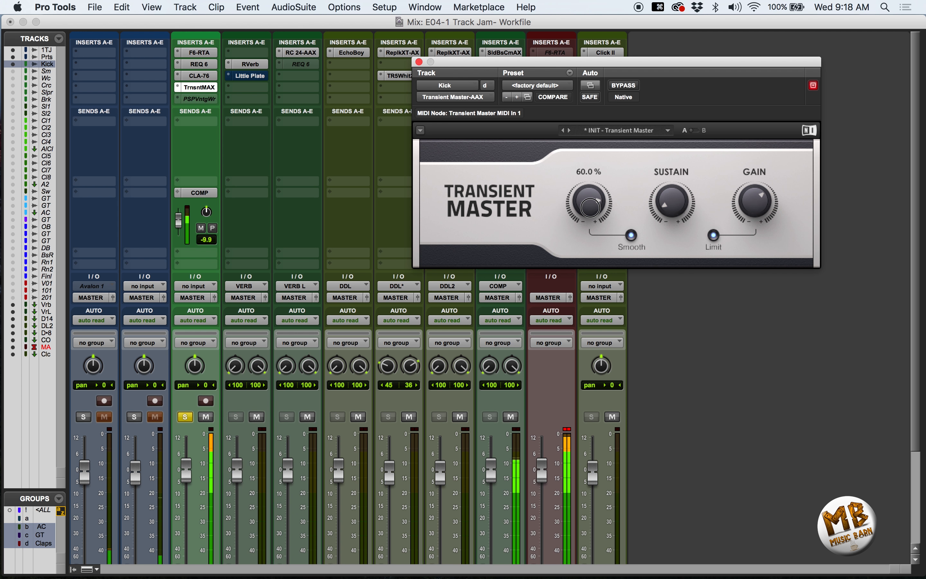
pyautogui.moveTo(664, 216)
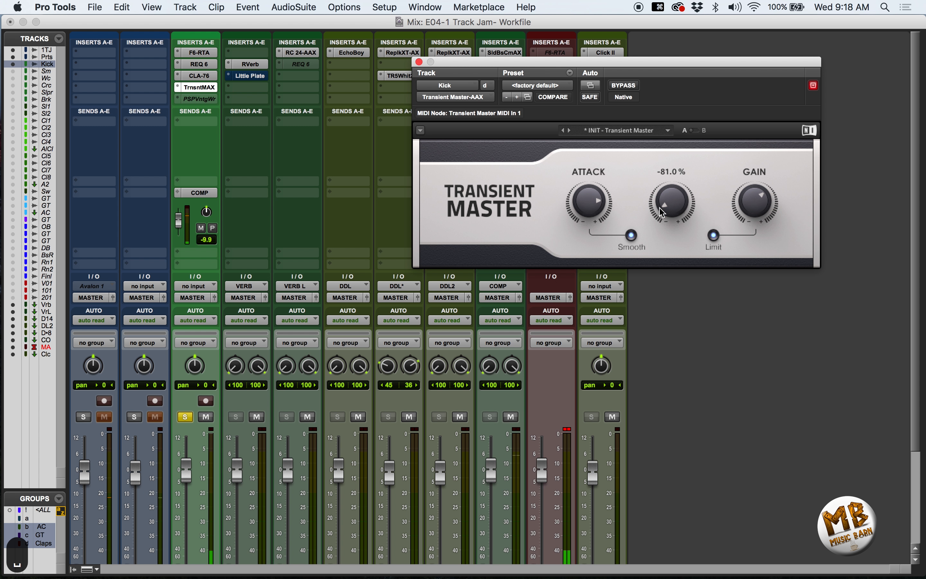
pyautogui.moveTo(664, 218); pyautogui.dragTo(672, 207)
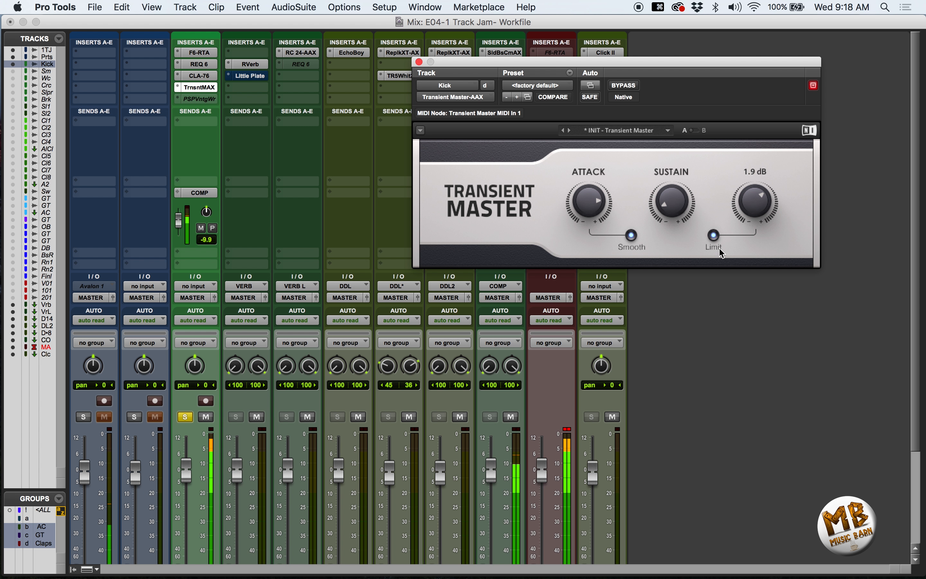
pyautogui.press('space')
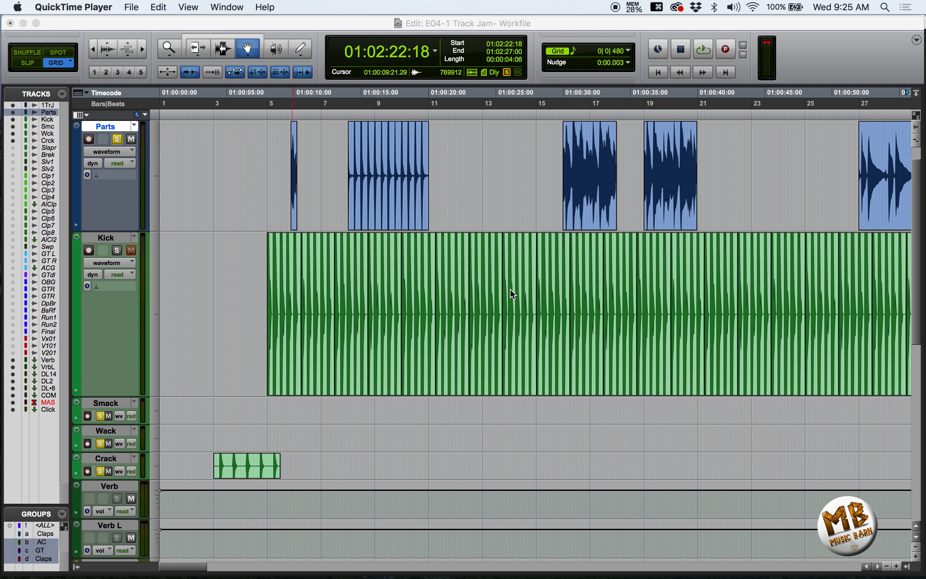
# Audition the Parts clip starting at 01:00:14:00 and place it on the Smack track at bar 3.
pyautogui.hscroll(2, 605, 280)
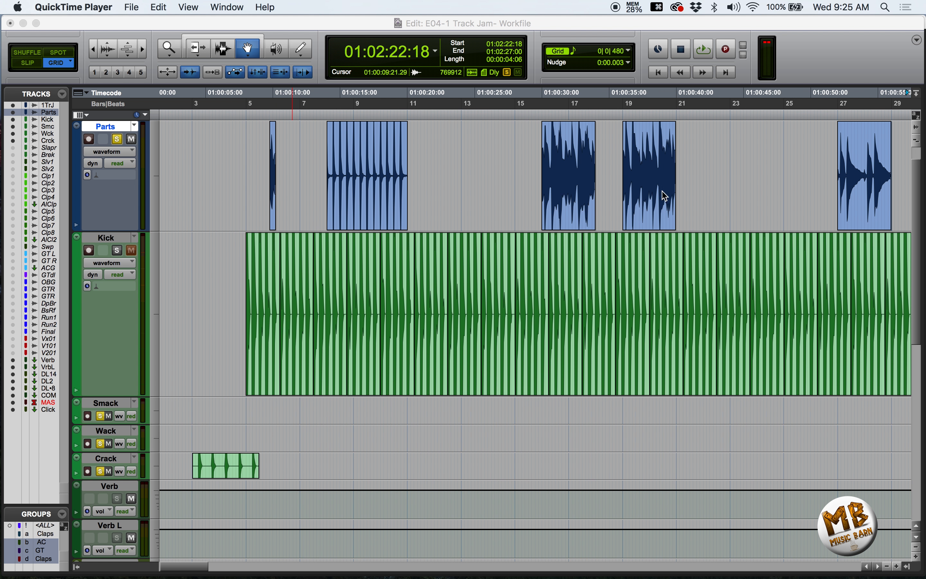
pyautogui.click(370, 206)
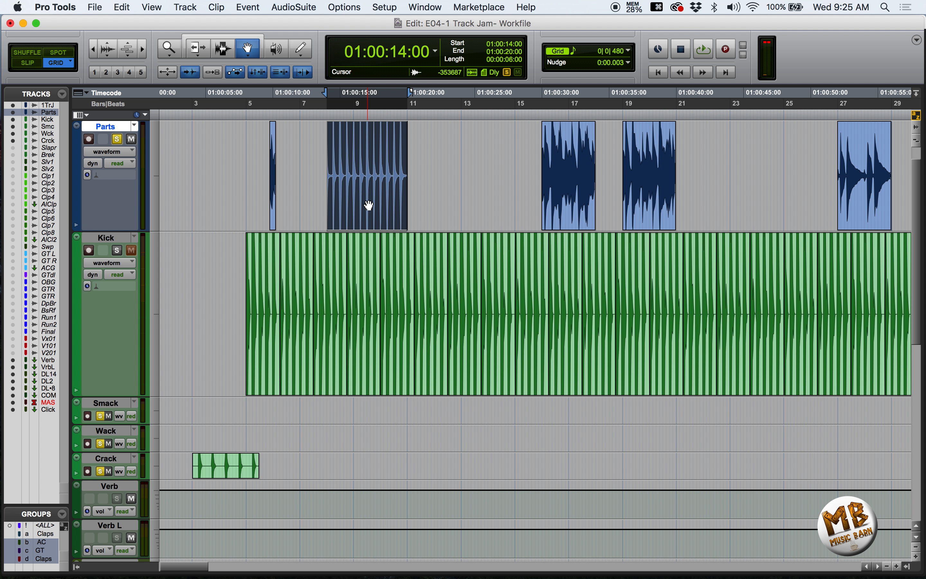
pyautogui.press('space')
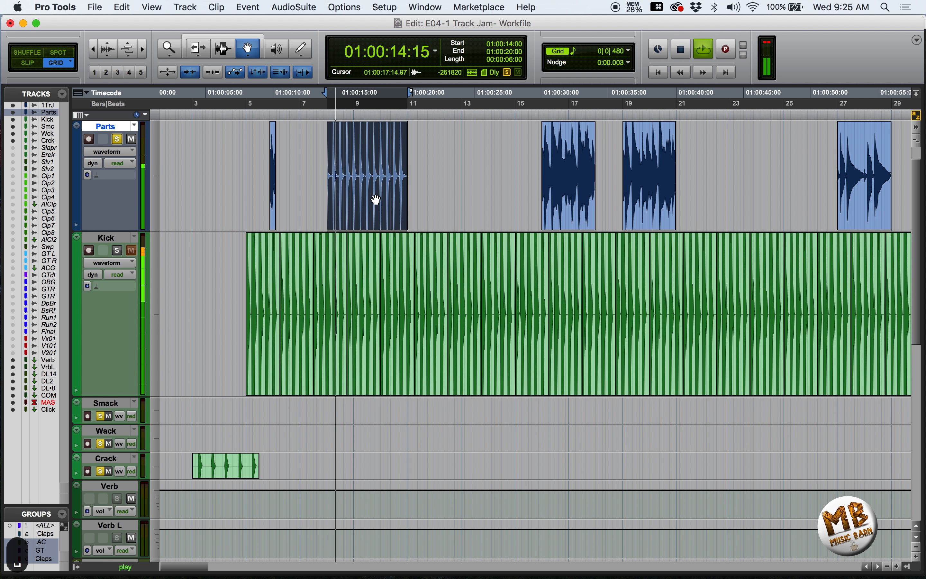
pyautogui.press('space')
pyautogui.press('super+z')
pyautogui.moveTo(263, 401); pyautogui.dragTo(225, 418)
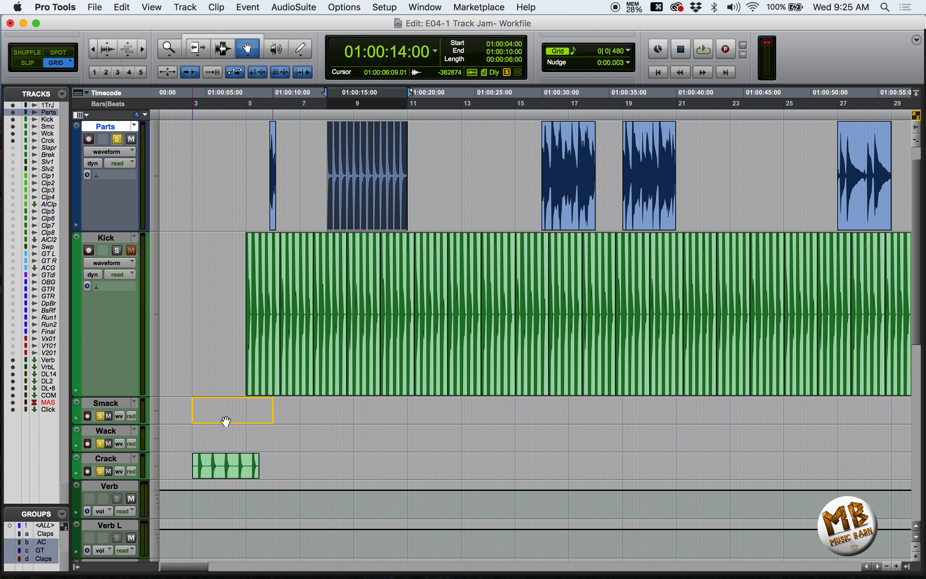
# Audition the Parts clip starting at 01:02:22:18 and place it on the Crack track at 01:00:11:00.
pyautogui.press('r')
pyautogui.hscroll(10, 638, 282)
pyautogui.click(664, 199)
pyautogui.press('space')
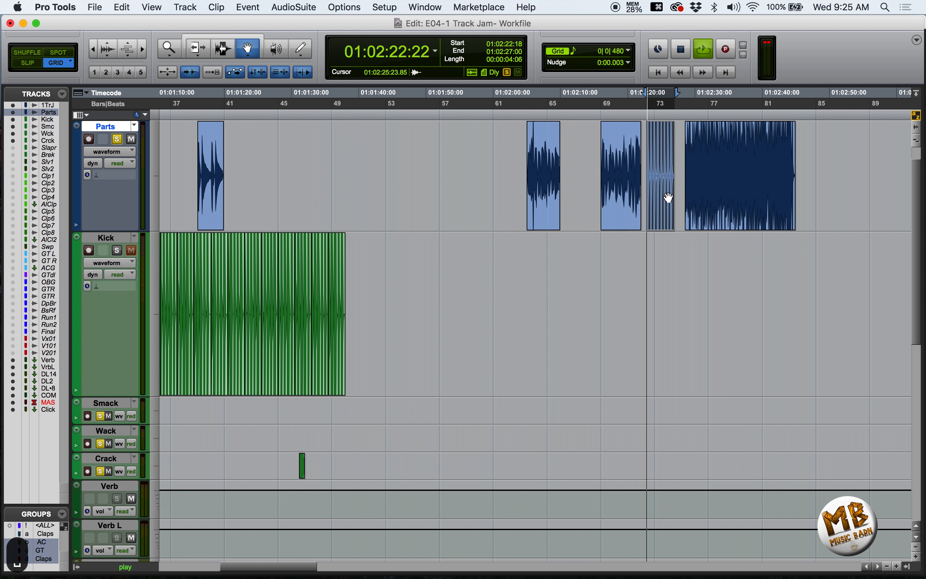
pyautogui.press('space')
pyautogui.moveTo(660, 208); pyautogui.dragTo(143, 453)
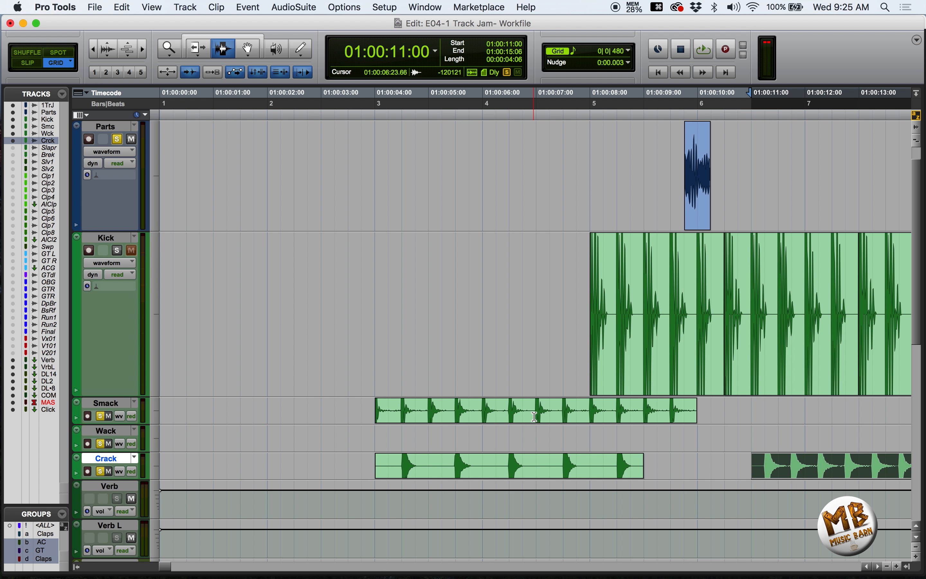
# Split the Smack clip at 01:00:07:00 and place its second part on the Wack track at 01:00:04:00.
pyautogui.moveTo(534, 416); pyautogui.dragTo(693, 413)
pyautogui.press('n')
pyautogui.click(533, 406)
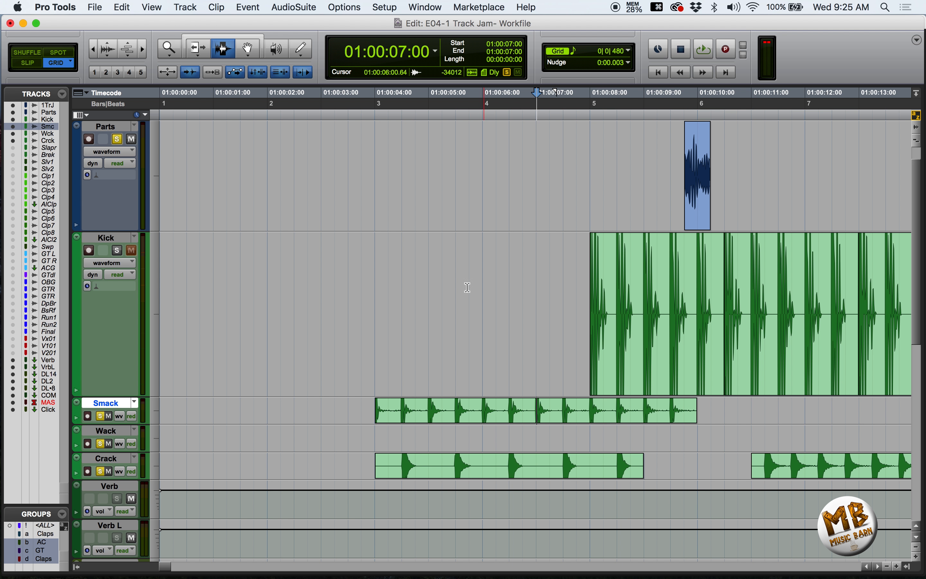
pyautogui.hotkey('ctrl', 'e')
pyautogui.press('F8')
pyautogui.moveTo(579, 420); pyautogui.dragTo(415, 434)
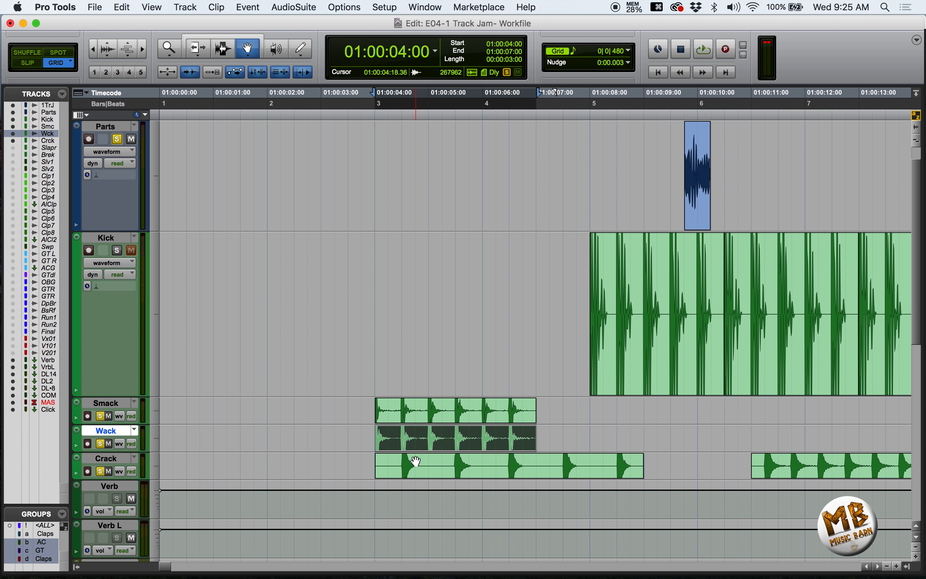
# Play the Smack, Wack and Crack parts together from 01:00:04:00.
pyautogui.press('t')
pyautogui.press('t')
pyautogui.press('t')
pyautogui.press('t')
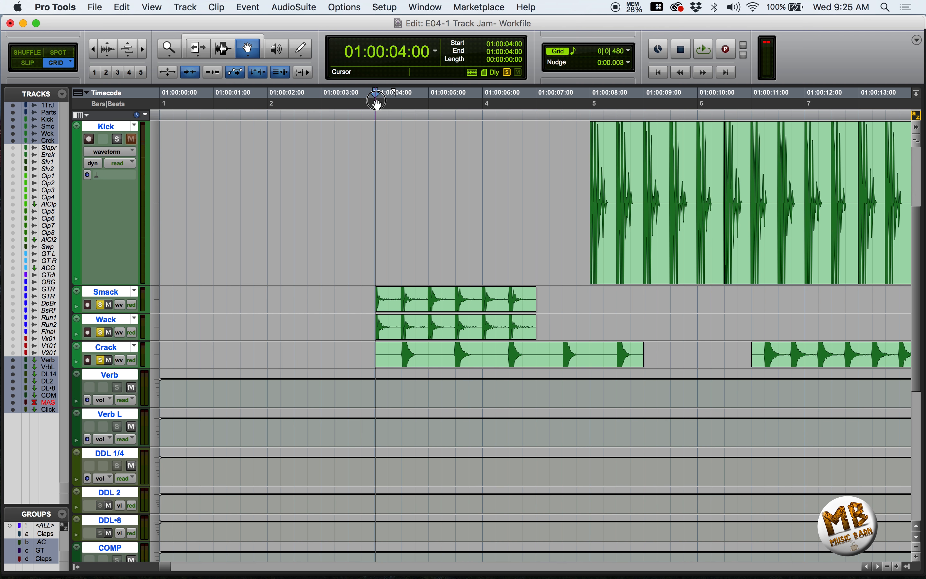
pyautogui.press('space')
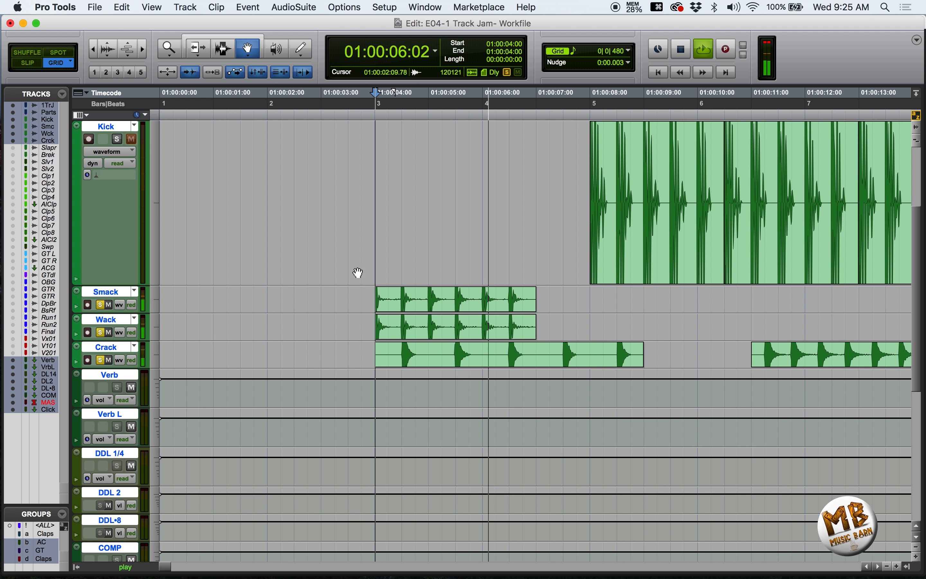
pyautogui.press('space')
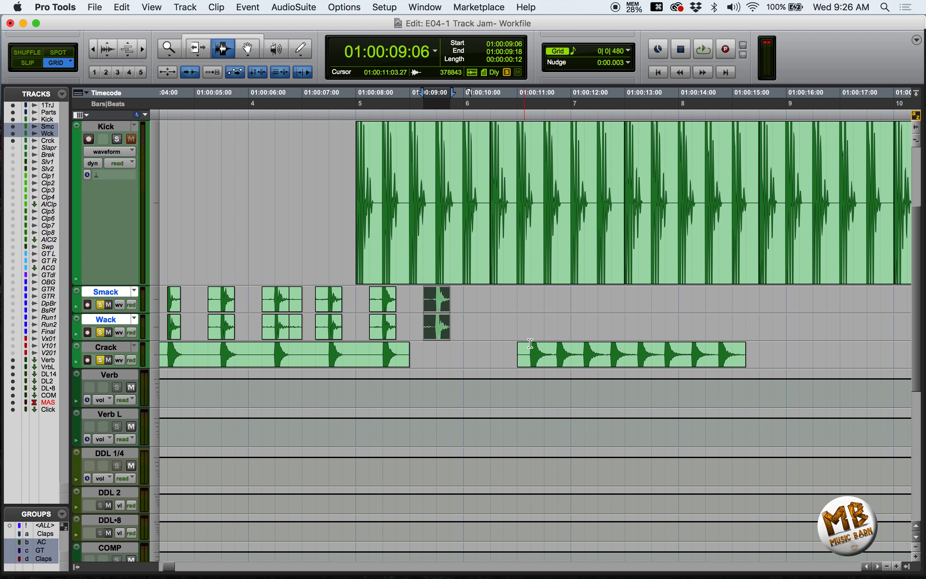
# Separate a short section of the second Crack clip and delete the fade-out on the Wack hit at bar 4, beat 4.
pyautogui.moveTo(652, 358); pyautogui.dragTo(686, 359)
pyautogui.press('super+e')
pyautogui.press('super+e')
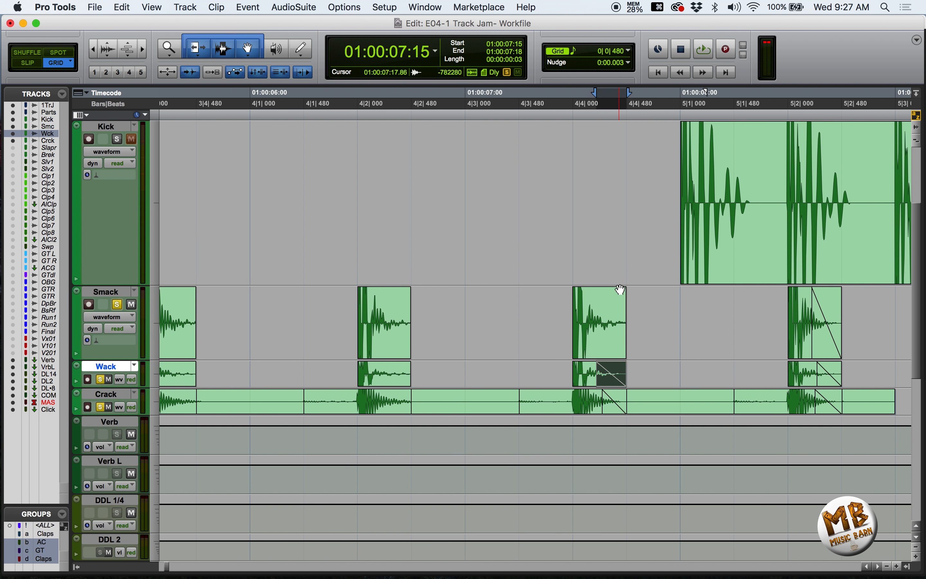
pyautogui.press('BackSpace')
# Duplicate the Smack clip and then the Wack clip repeatedly to extend both patterns along the timeline.
pyautogui.press('super+d')
pyautogui.press('super+d')
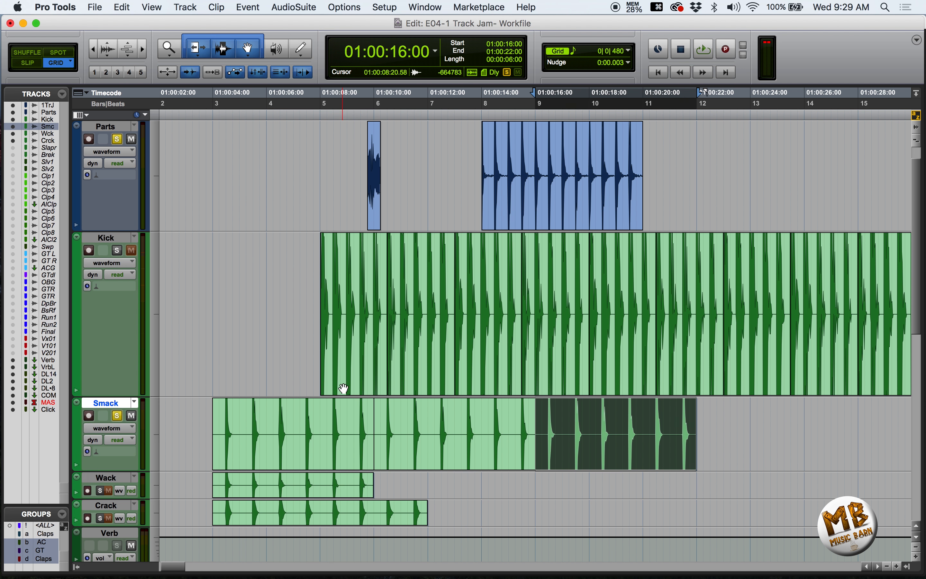
pyautogui.click(345, 490)
pyautogui.press('super+d')
pyautogui.press('super+d')
pyautogui.press('super+d')
pyautogui.press('super+d')
pyautogui.press('super+d')
pyautogui.press('super+d')
pyautogui.press('super+d')
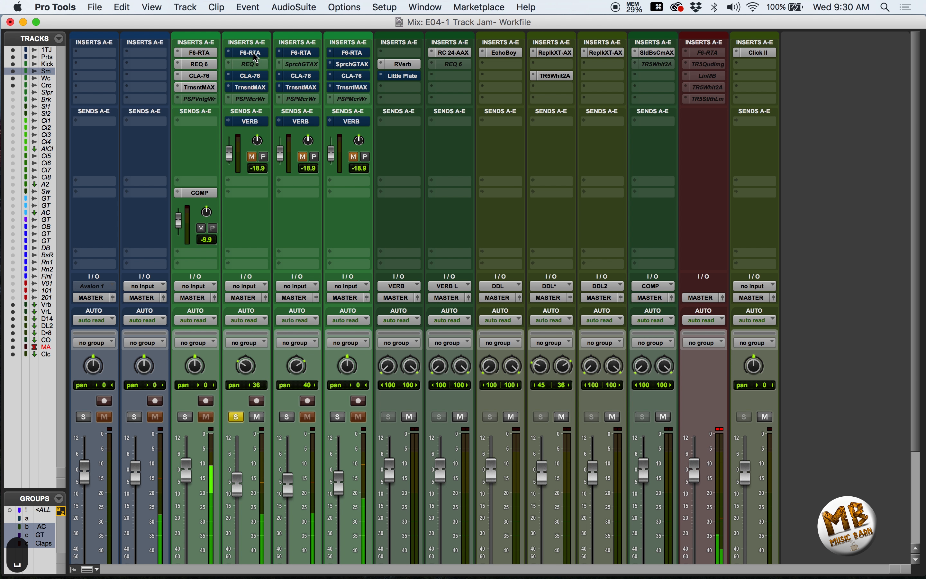
# Take F6-RTA, CLA-76 and Transient Master out of bypass on the Smack track during playback.
pyautogui.click(250, 52)
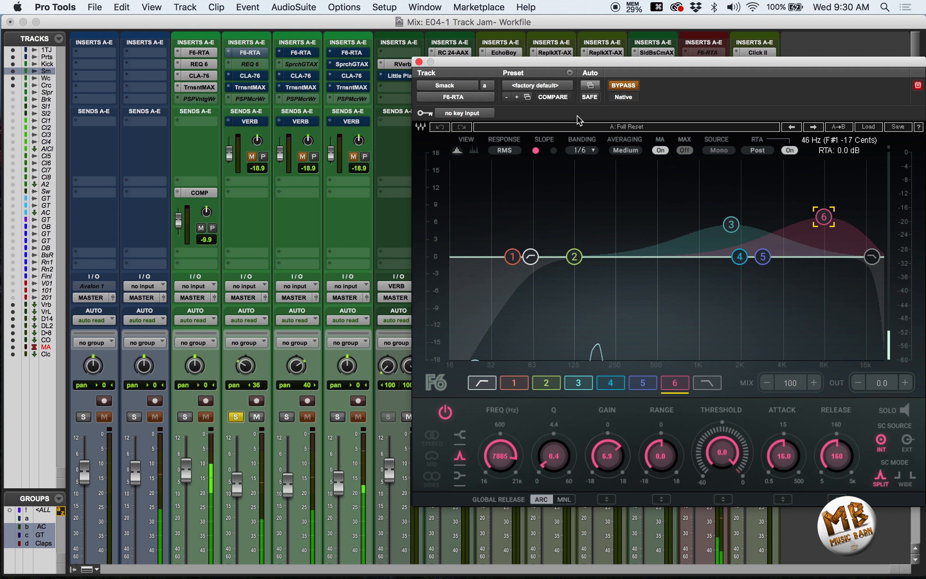
pyautogui.click(623, 85)
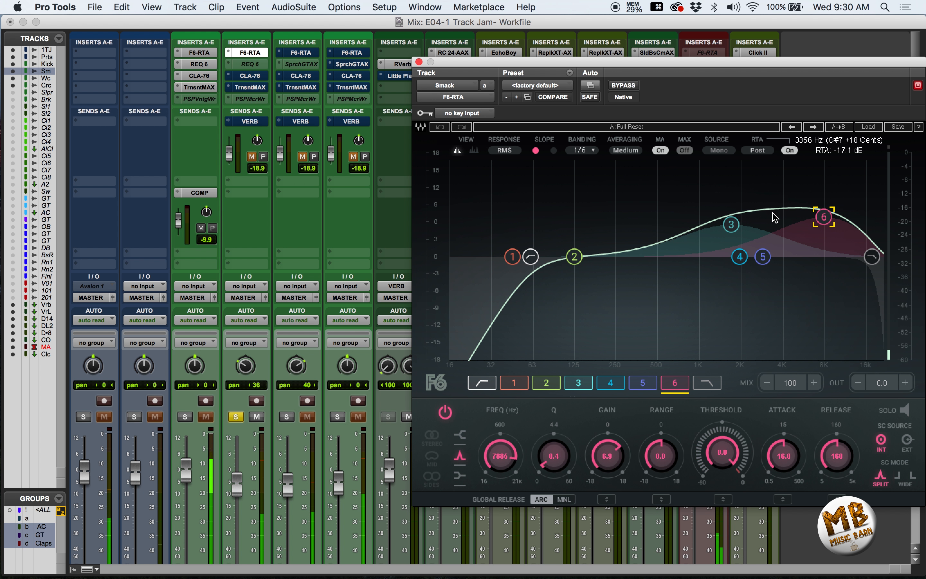
pyautogui.click(259, 78)
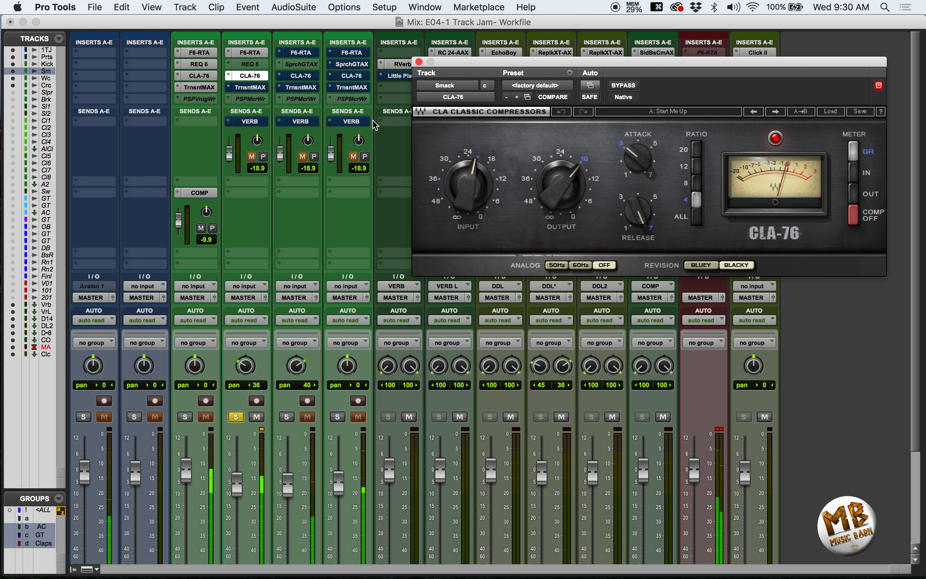
pyautogui.click(252, 87)
pyautogui.click(624, 85)
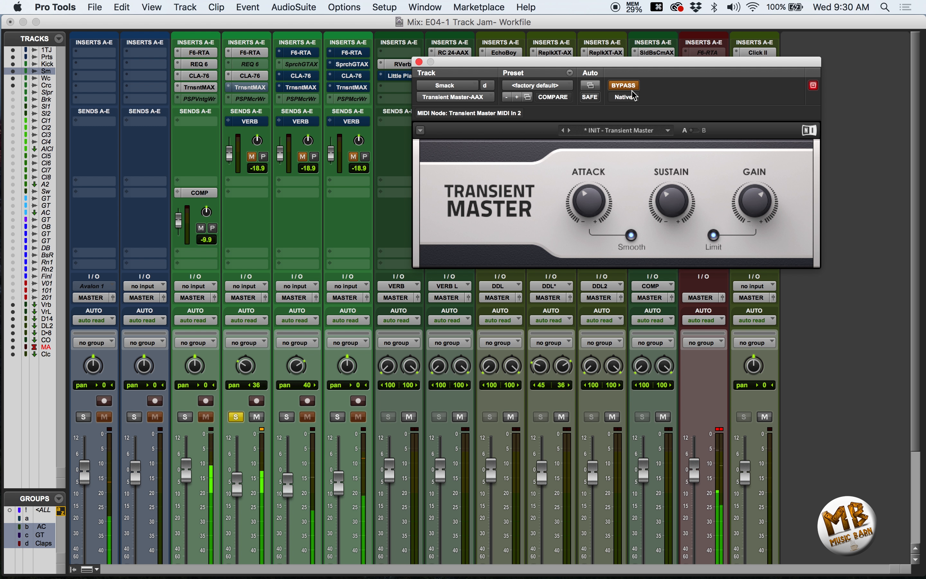
pyautogui.click(628, 88)
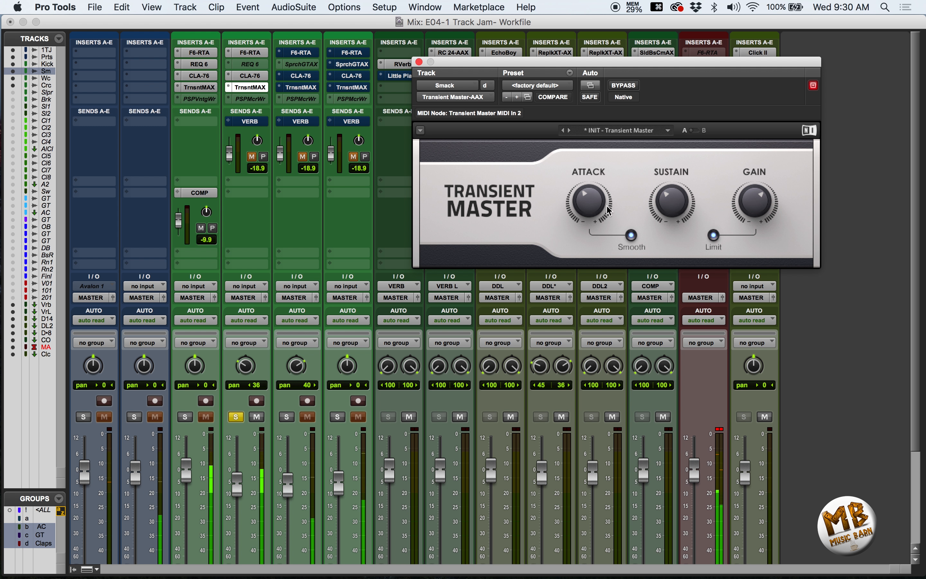
pyautogui.moveTo(594, 204)
pyautogui.moveTo(594, 204); pyautogui.dragTo(594, 204)
# Take the Wack track's F6-RTA, CLA-76 and Transient Master out of bypass and solo Wack together with Smack.
pyautogui.click(301, 87)
pyautogui.click(288, 416)
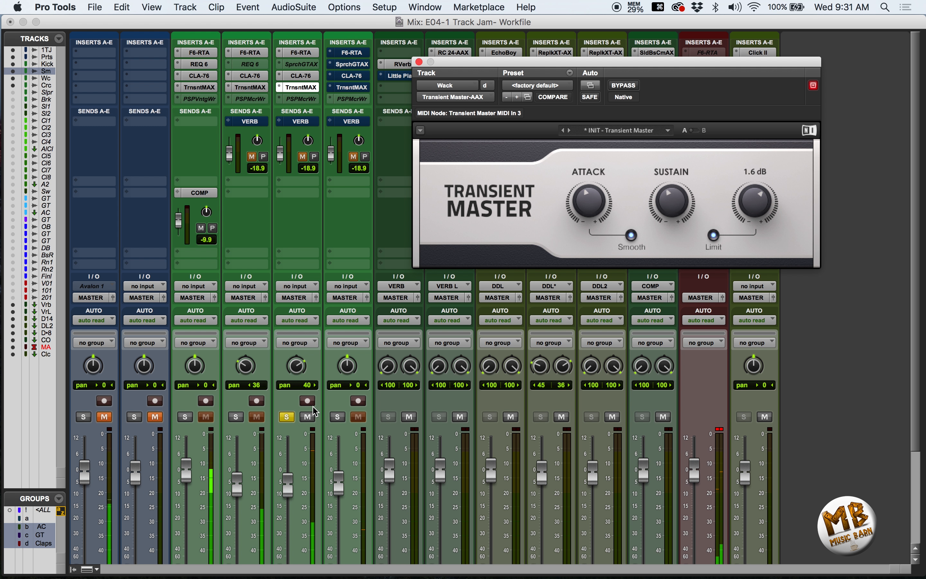
pyautogui.click(236, 417)
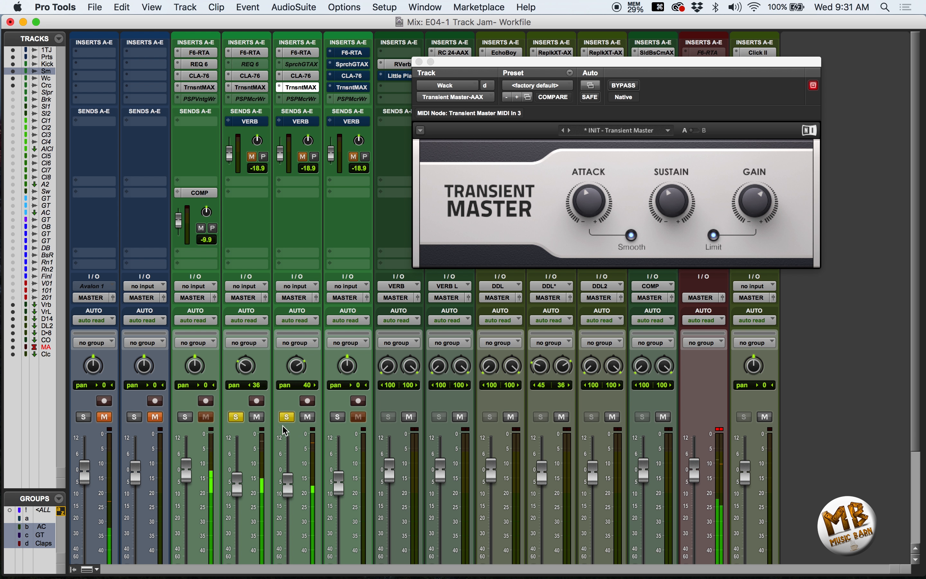
pyautogui.click(305, 78)
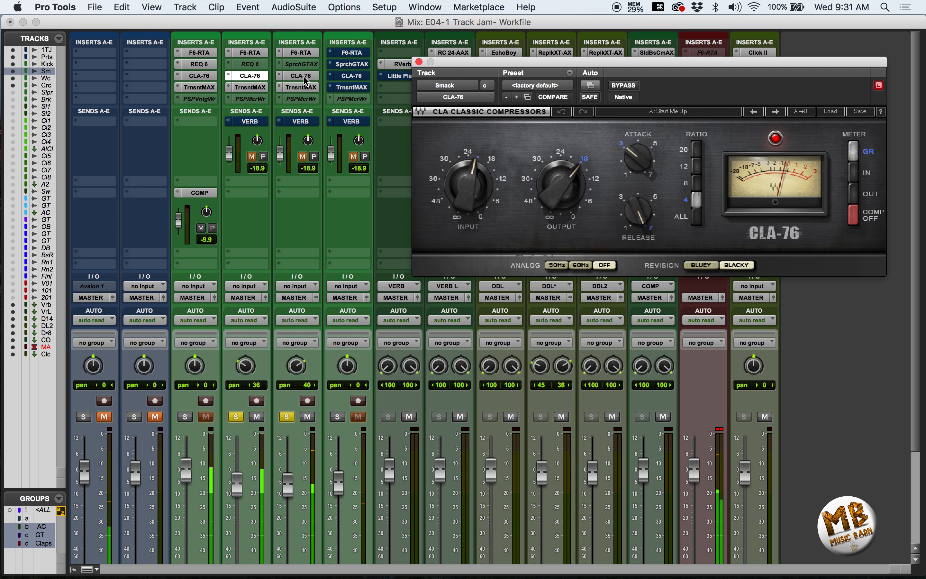
pyautogui.click(305, 78)
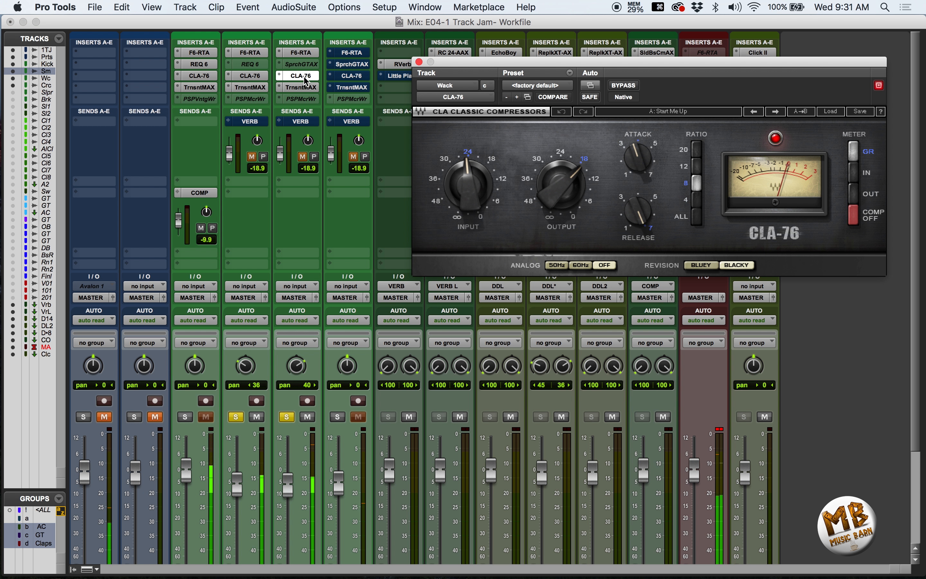
pyautogui.click(264, 53)
# Activate F6-RTA on the Crack track, reduce the band 3 cut and set band 4's gain to -9.8 dB.
pyautogui.click(354, 54)
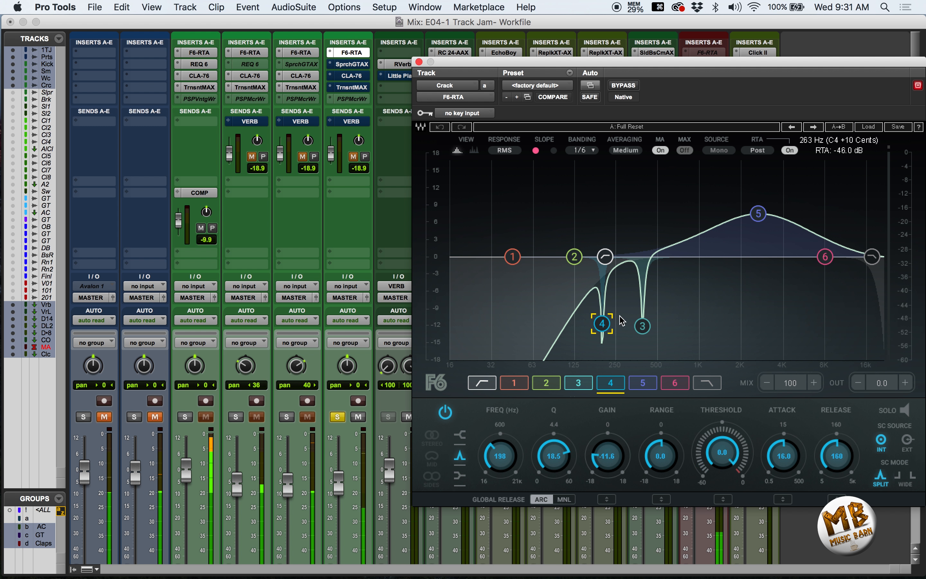
pyautogui.click(578, 382)
pyautogui.moveTo(607, 455); pyautogui.dragTo(611, 493)
pyautogui.click(611, 385)
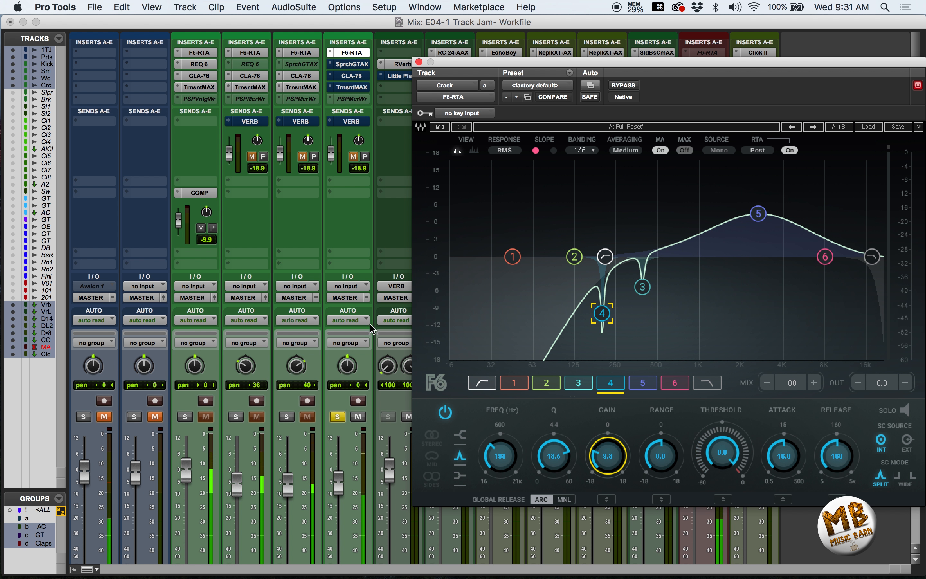
# Take Supercharger GT, CLA-76 and Transient Master out of bypass on the Crack track.
pyautogui.click(355, 66)
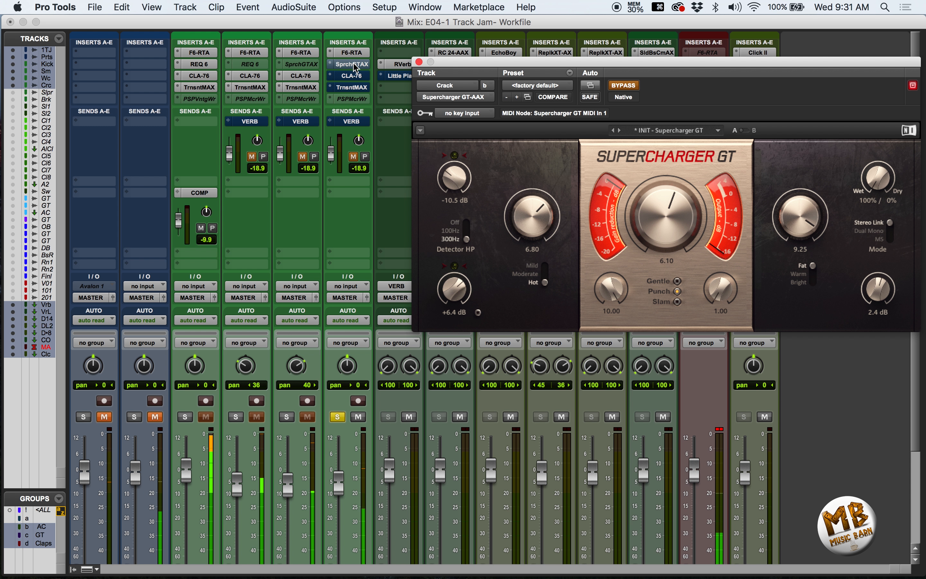
pyautogui.keyDown('super'); pyautogui.click(355, 65); pyautogui.keyUp('super')
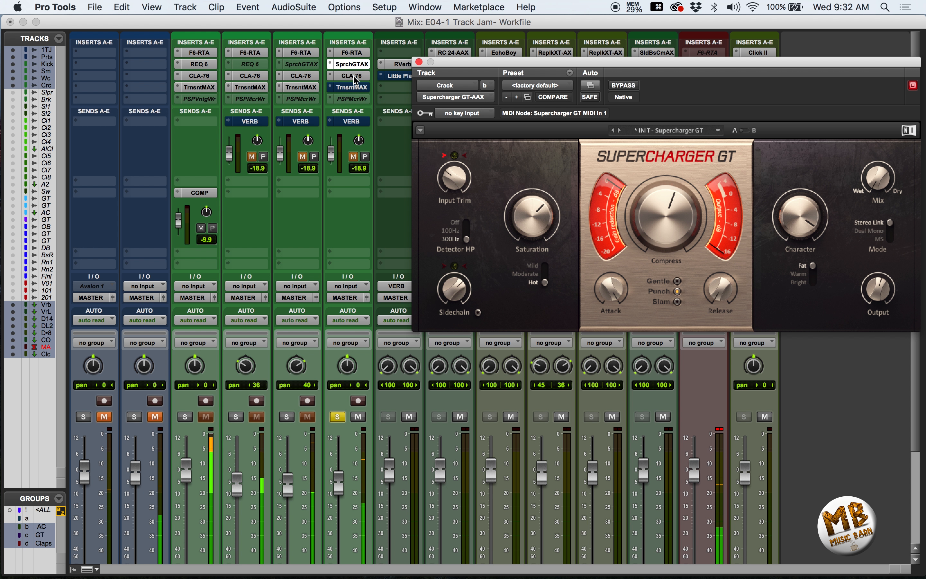
pyautogui.click(352, 75)
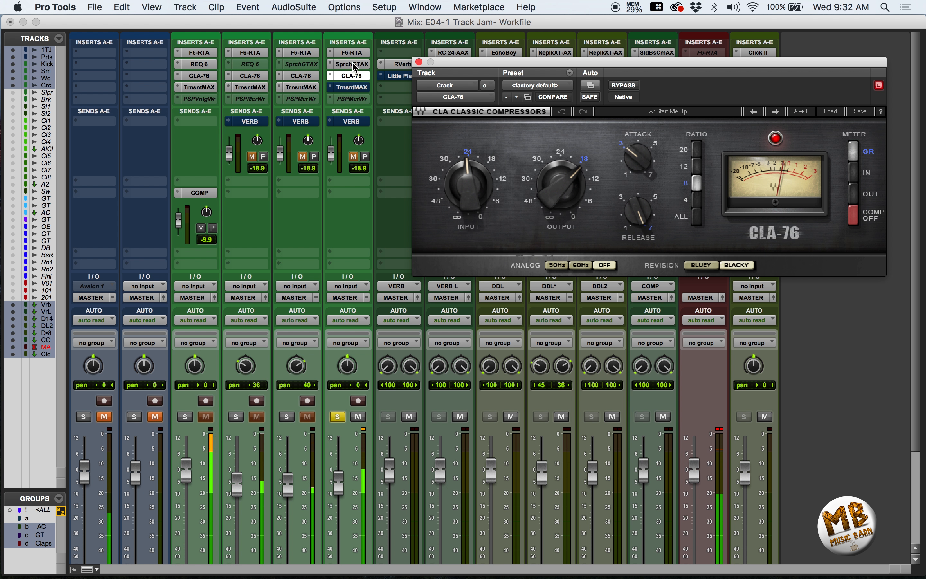
pyautogui.click(352, 87)
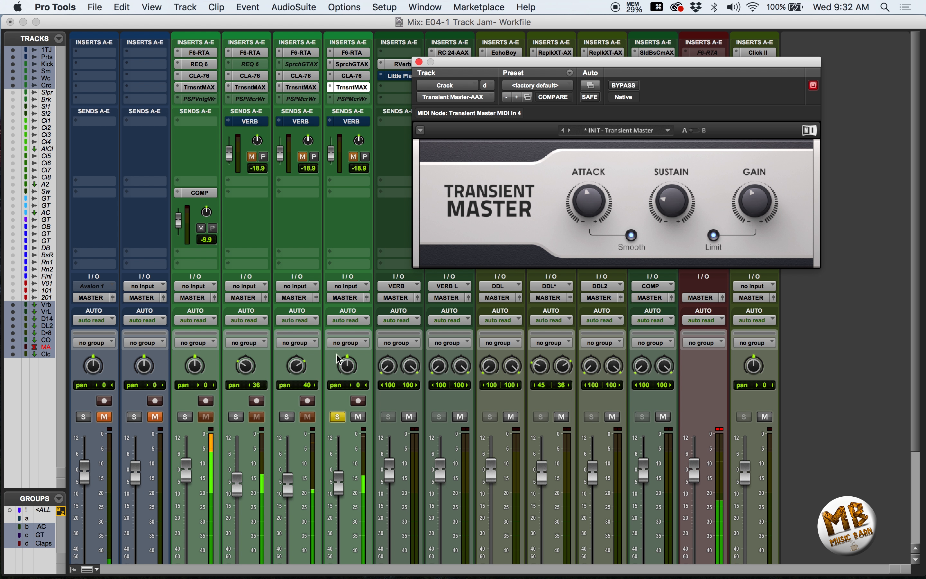
# Solo Wack, Smack and Kick along with Crack, and unmute the VERB sends on Crack, Wack and Smack.
pyautogui.click(287, 417)
pyautogui.click(236, 417)
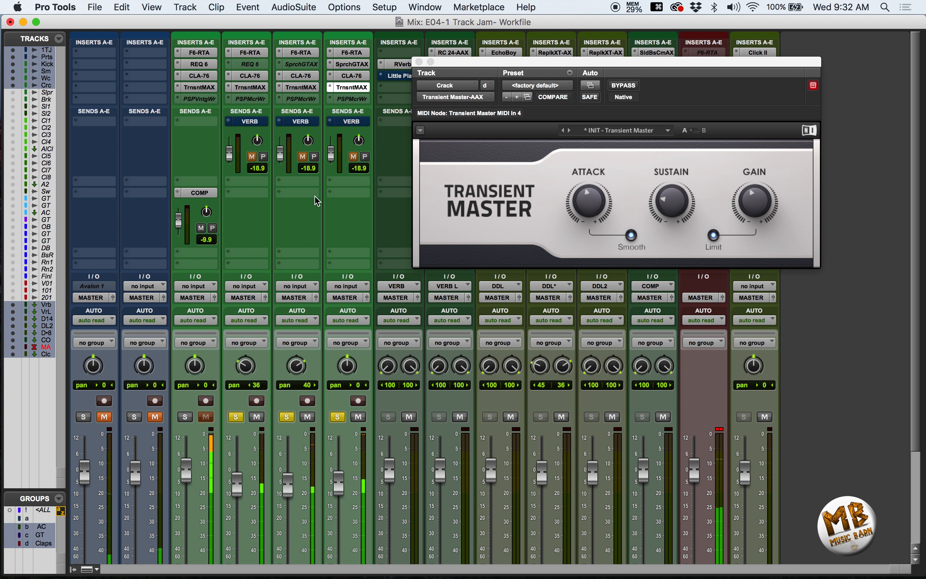
pyautogui.click(353, 156)
pyautogui.click(303, 157)
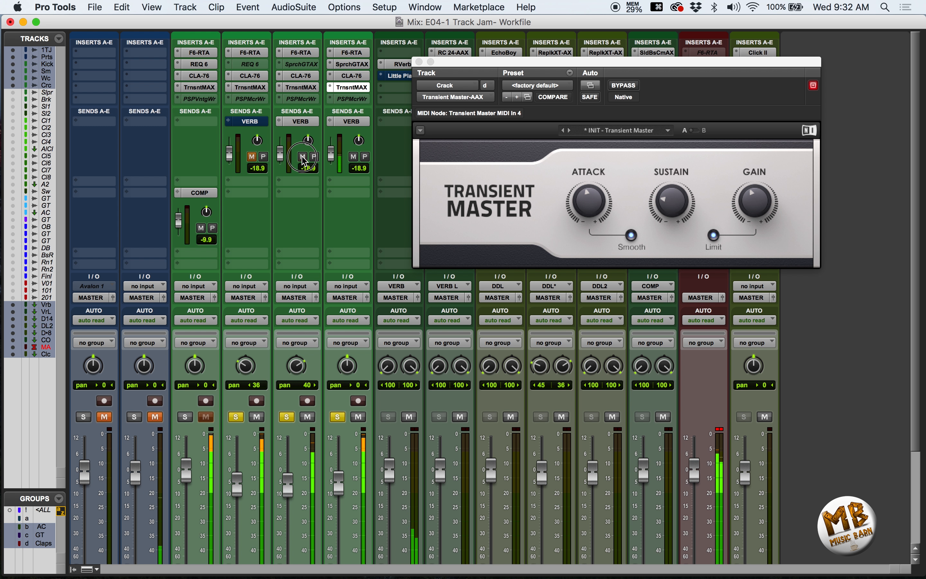
pyautogui.click(251, 156)
pyautogui.click(185, 417)
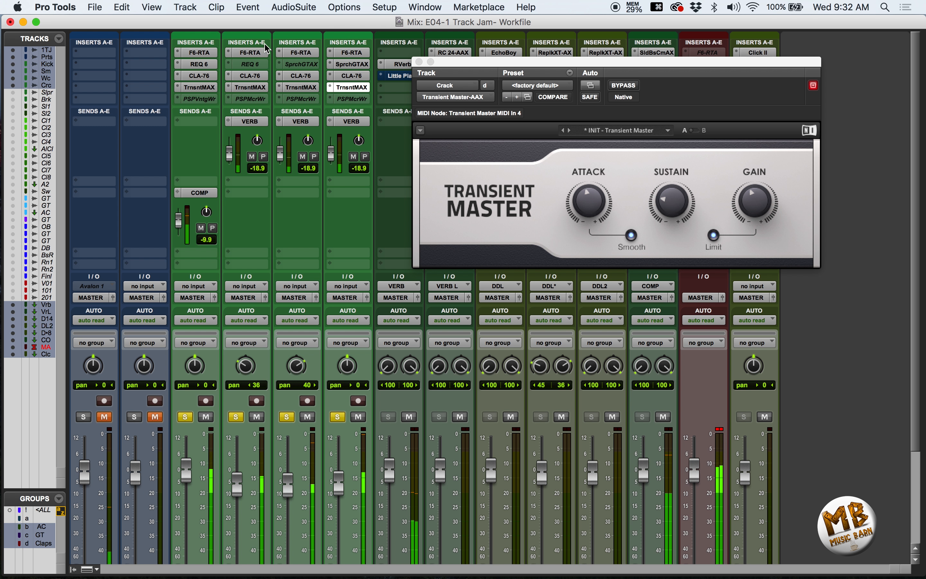
# Review the Smack track's F6-RTA and Transient Master settings and the Crack track's CLA-76 during playback.
pyautogui.click(249, 52)
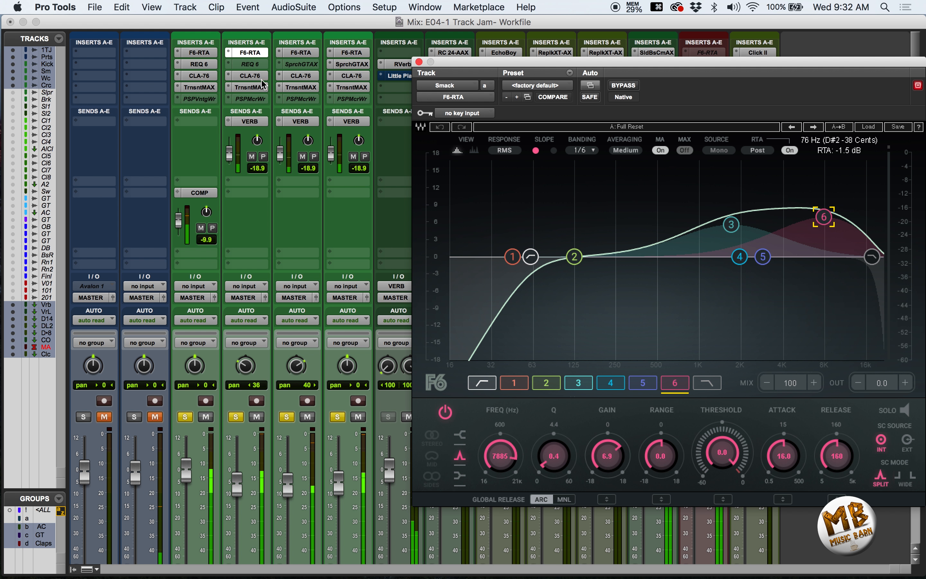
pyautogui.click(248, 87)
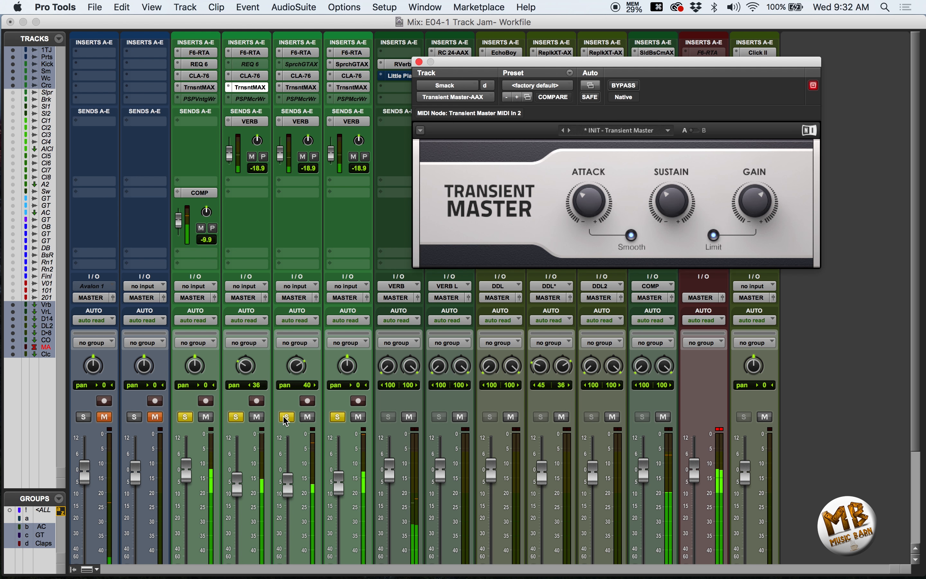
pyautogui.click(354, 76)
# Return to the Edit window with the cursor at 01:00:21:18 and close the CLA-76 window.
pyautogui.press('super+equal')
pyautogui.click(233, 268)
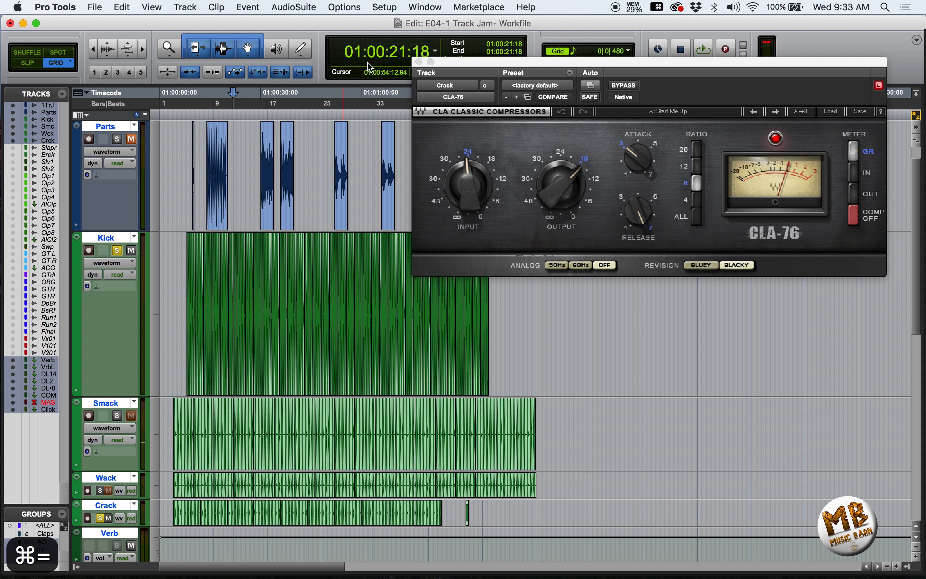
pyautogui.click(419, 61)
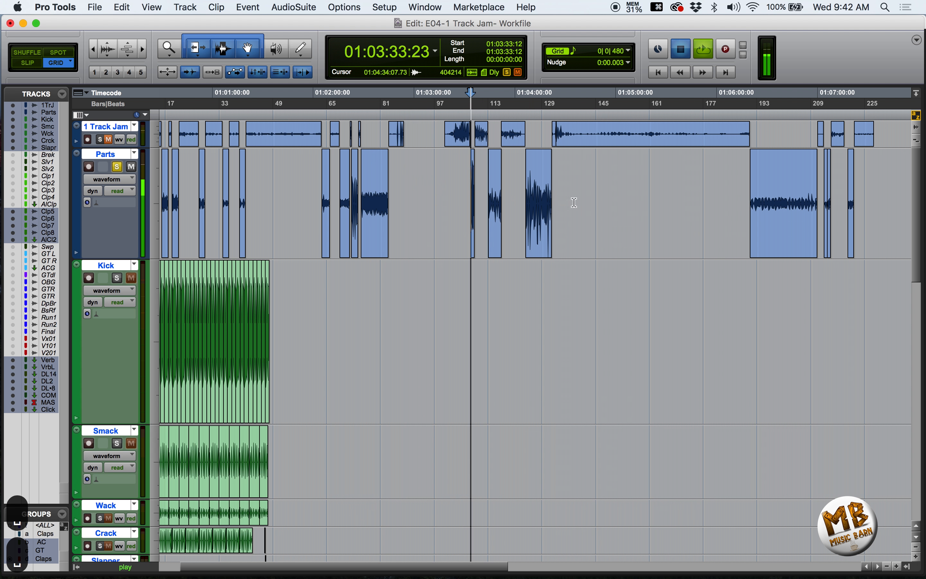
# Audition the Parts clip at 01:03:50:18 and place it on the Slapper track starting at 01:00:04:00.
pyautogui.press('space')
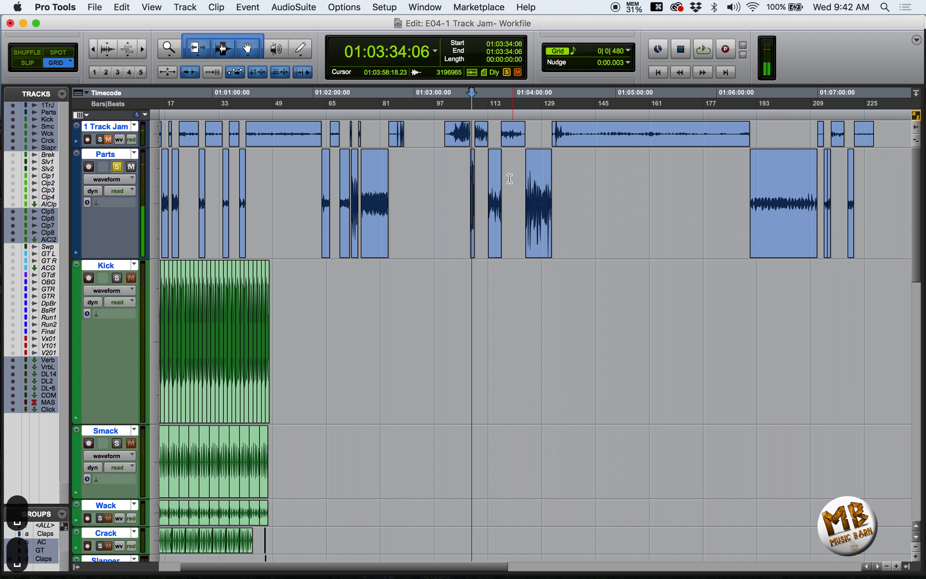
pyautogui.click(500, 179)
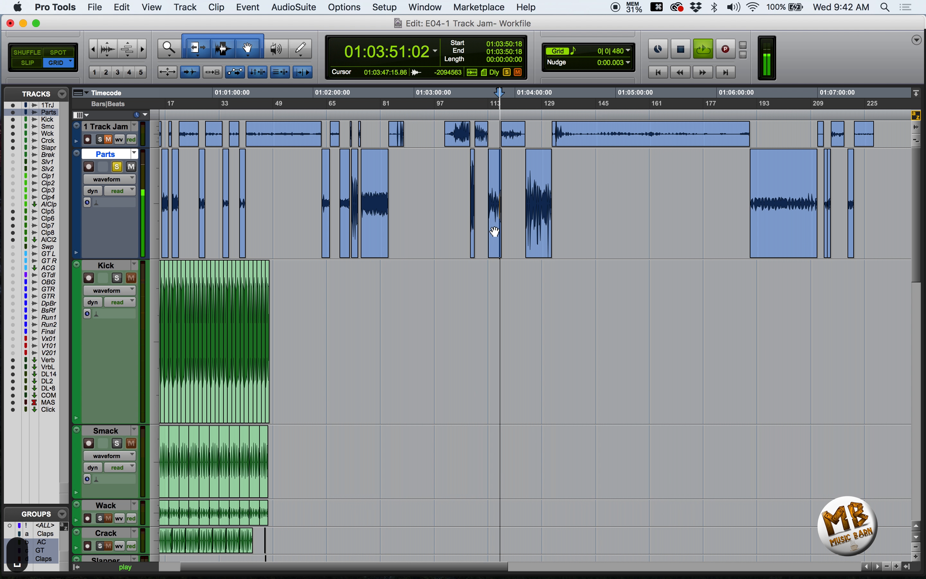
pyautogui.moveTo(496, 227); pyautogui.dragTo(171, 441)
pyautogui.press('t')
pyautogui.press('t')
pyautogui.press('t')
pyautogui.press('t')
pyautogui.press('t')
pyautogui.moveTo(398, 464); pyautogui.dragTo(413, 452)
# Enlarge the Slapper clip's waveform and examine its first hits at bar 3 against the Kick, Smack and Crack hits.
pyautogui.press('super+alt+bracketright')
pyautogui.press('super+alt+bracketright')
pyautogui.press('super+alt+bracketleft')
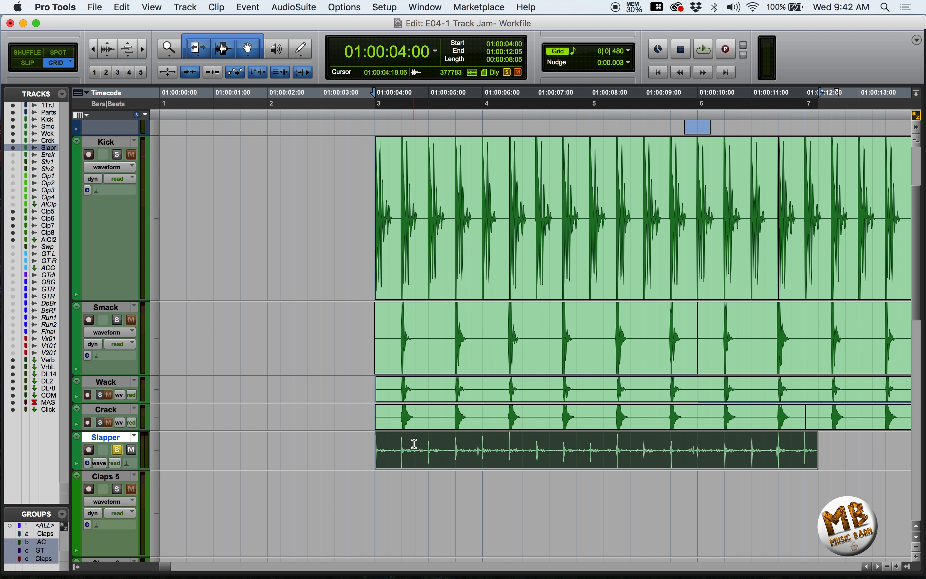
pyautogui.press('r')
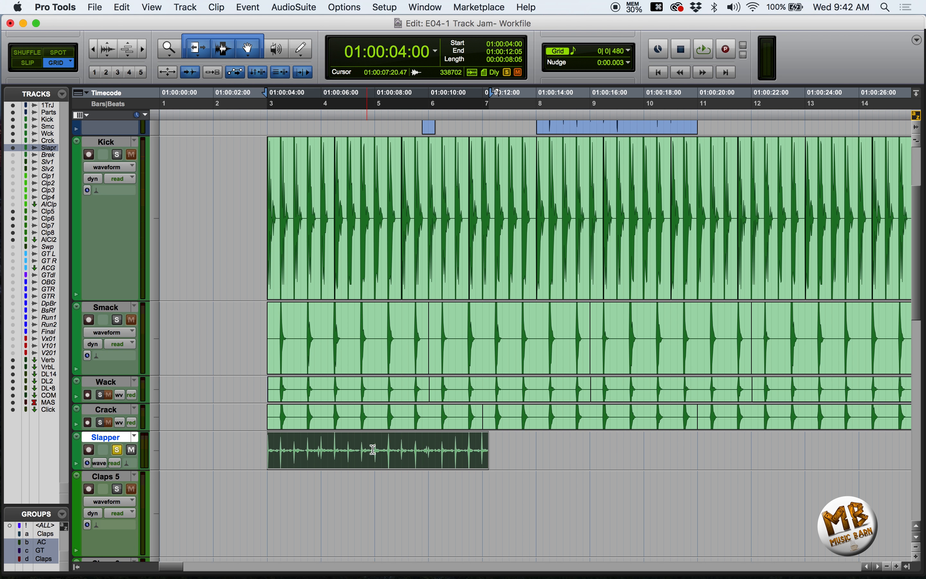
pyautogui.press('t')
pyautogui.press('t')
pyautogui.press('t')
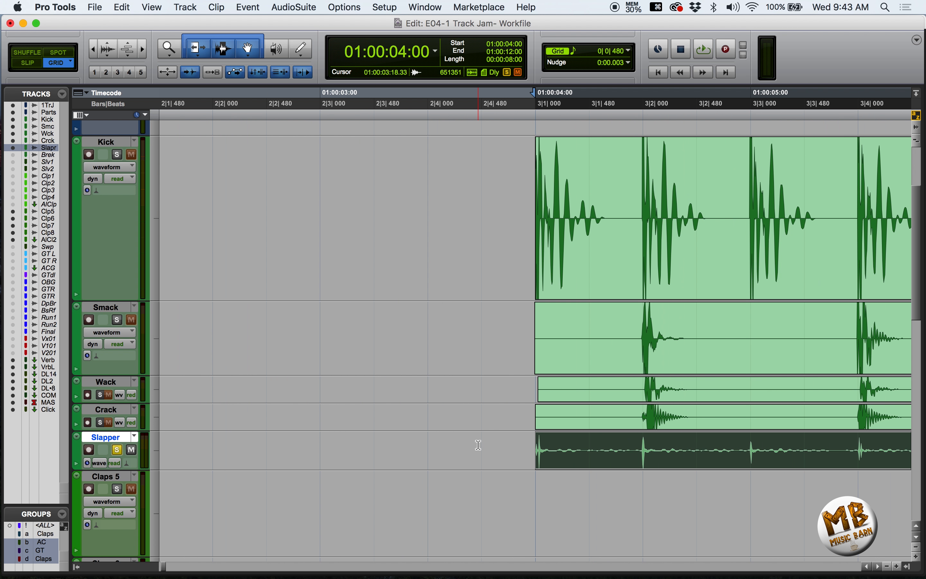
# Split the Slapper clip just before bar 7 and nudge the end piece later by six 0:00.003 increments.
pyautogui.press('Right')
pyautogui.press('t')
pyautogui.press('r')
pyautogui.press('super+alt+bracketleft')
pyautogui.click(480, 453)
pyautogui.press('b')
pyautogui.click(509, 463)
pyautogui.press('KP_Add')
pyautogui.press('KP_Add')
pyautogui.press('KP_Add')
pyautogui.press('KP_Add')
pyautogui.press('KP_Add')
pyautogui.press('KP_Add')
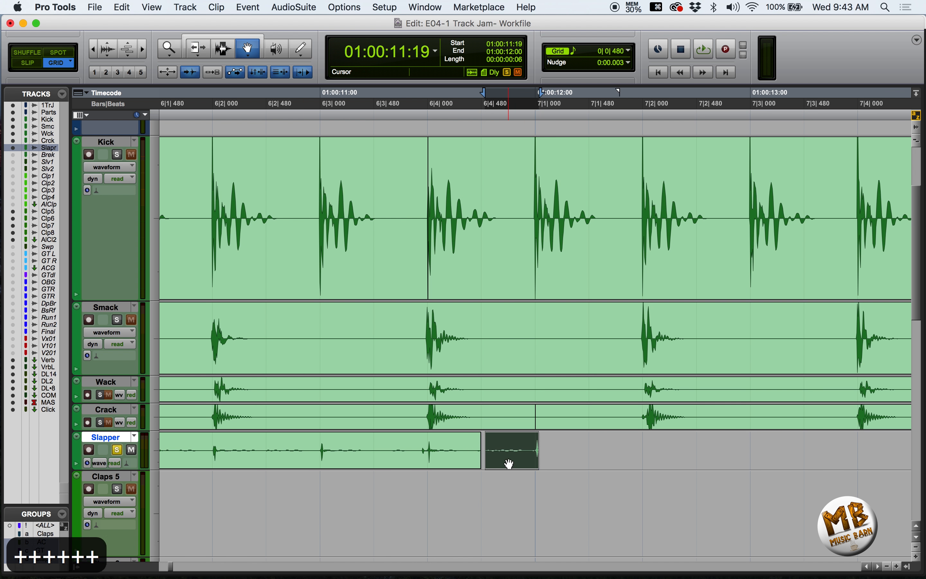
# Trim the end piece of the Slapper clip back to bar 7 and crossfade it with the preceding piece.
pyautogui.press('t')
pyautogui.press('t')
pyautogui.moveTo(537, 456); pyautogui.dragTo(519, 455)
pyautogui.moveTo(521, 464); pyautogui.dragTo(554, 464)
pyautogui.moveTo(748, 454); pyautogui.dragTo(737, 454)
# Consolidate the Slapper pieces into one clip from 01:00:04:00 to 01:00:12:00.
pyautogui.press('r')
pyautogui.press('r')
pyautogui.press('r')
pyautogui.press('r')
pyautogui.press('t')
pyautogui.press('t')
pyautogui.press('t')
pyautogui.press('t')
pyautogui.press('r')
pyautogui.press('r')
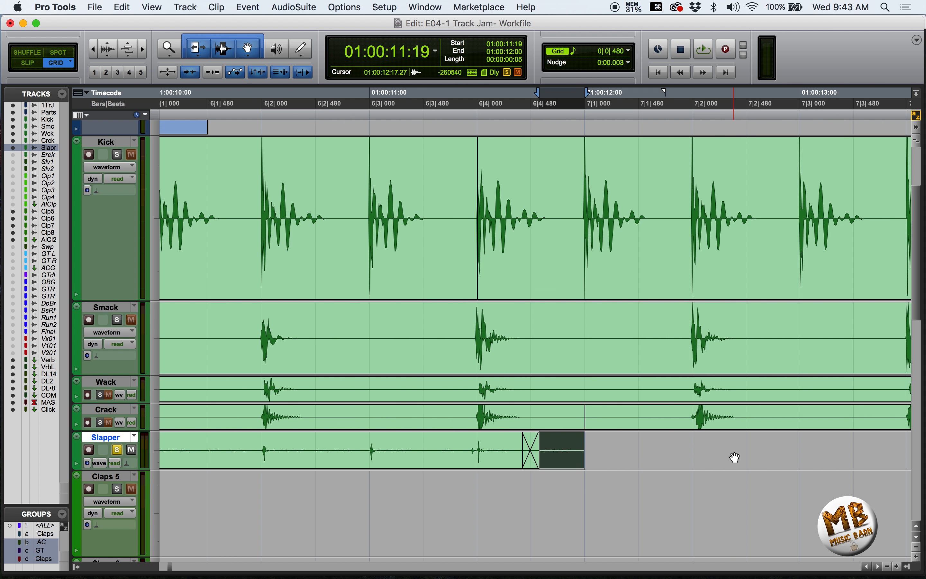
pyautogui.press('r')
pyautogui.press('r')
pyautogui.press('r')
pyautogui.press('r')
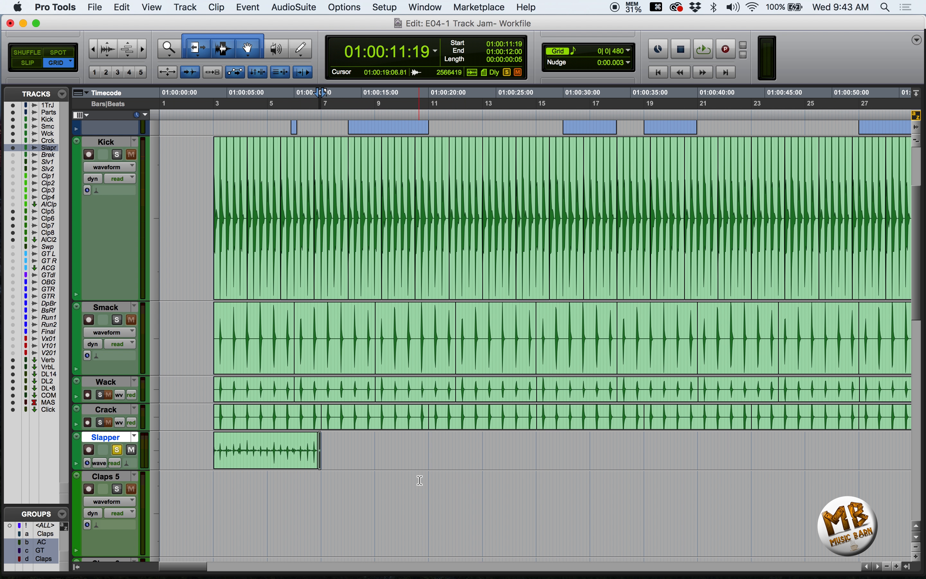
pyautogui.click(230, 462)
pyautogui.hotkey('alt', 'shift', '3')
pyautogui.press('t')
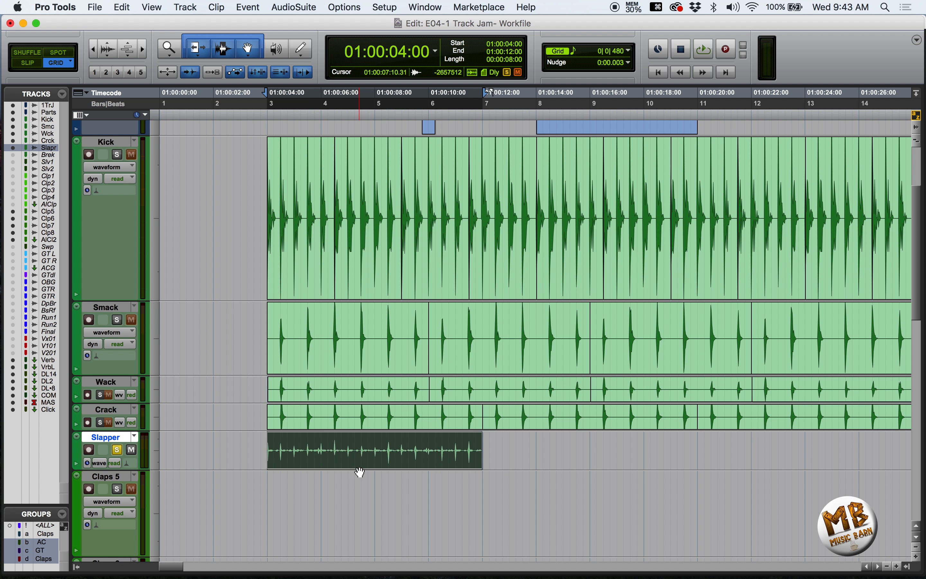
# Repeat the consolidated Slapper clip end to end up to 01:01:24:00 and start playback.
pyautogui.press('super+d')
pyautogui.press('r')
pyautogui.press('r')
pyautogui.press('super+d')
pyautogui.press('super+d')
pyautogui.press('super+d')
pyautogui.hotkey('alt', '=')
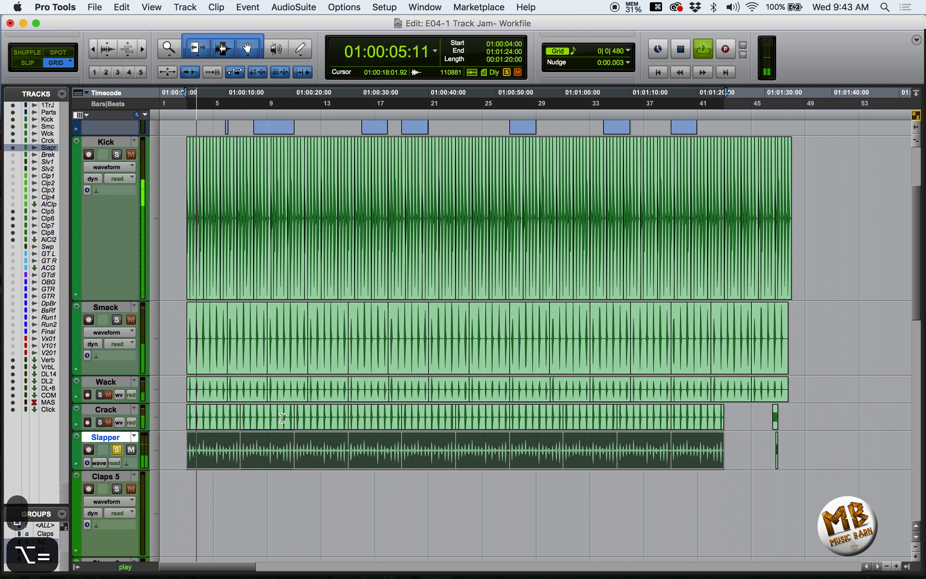
# Enable the Slapper track's F6-RTA equalizer in the Mix window and take the Parts track out of solo.
pyautogui.press('super+=')
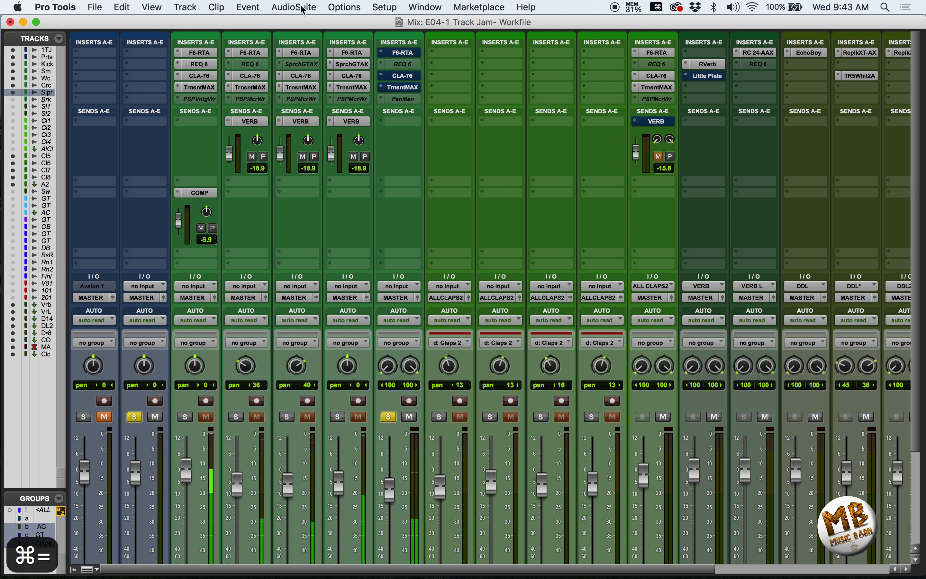
pyautogui.click(399, 52)
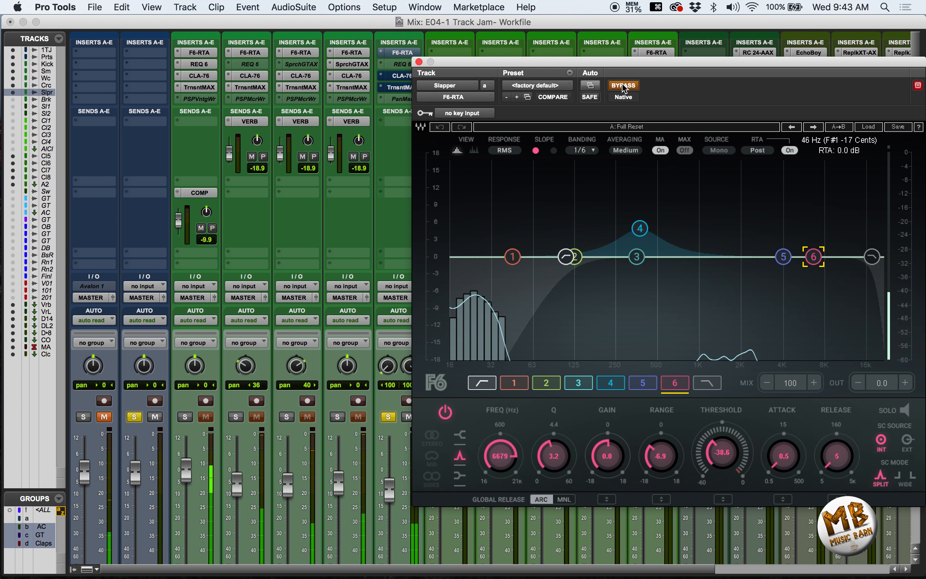
pyautogui.click(625, 86)
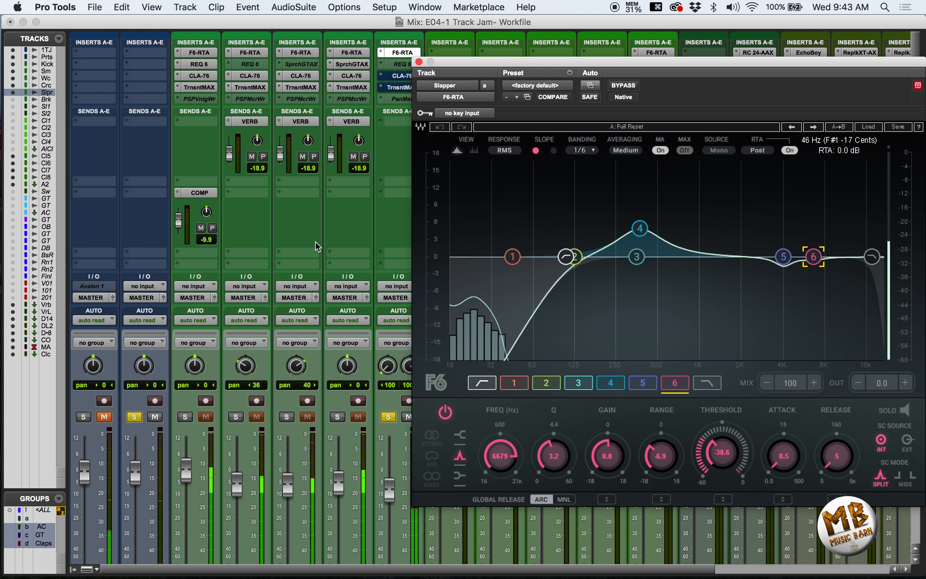
pyautogui.click(134, 416)
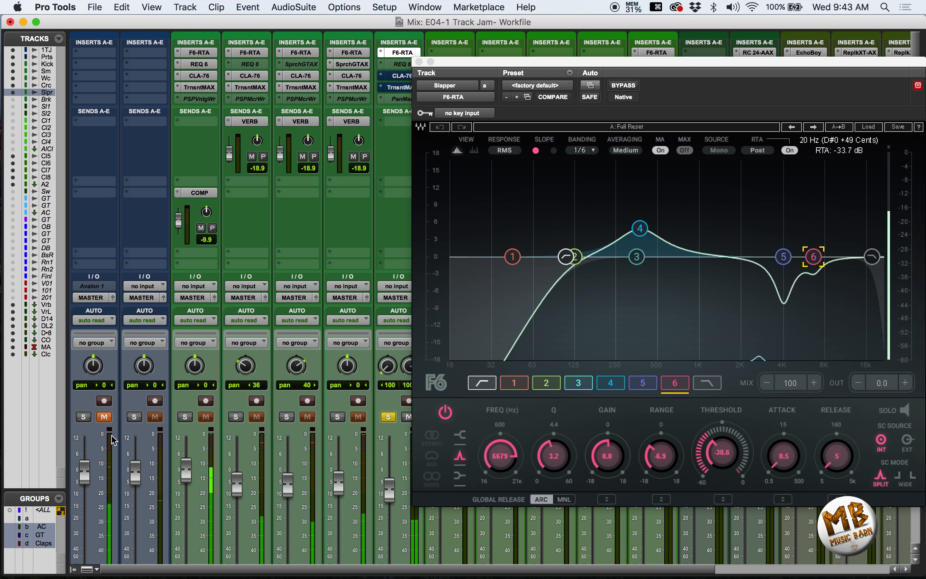
# Enable the Slapper track's CLA-76 compressor and move its window clear of the Slapper inserts.
pyautogui.click(399, 76)
pyautogui.click(623, 85)
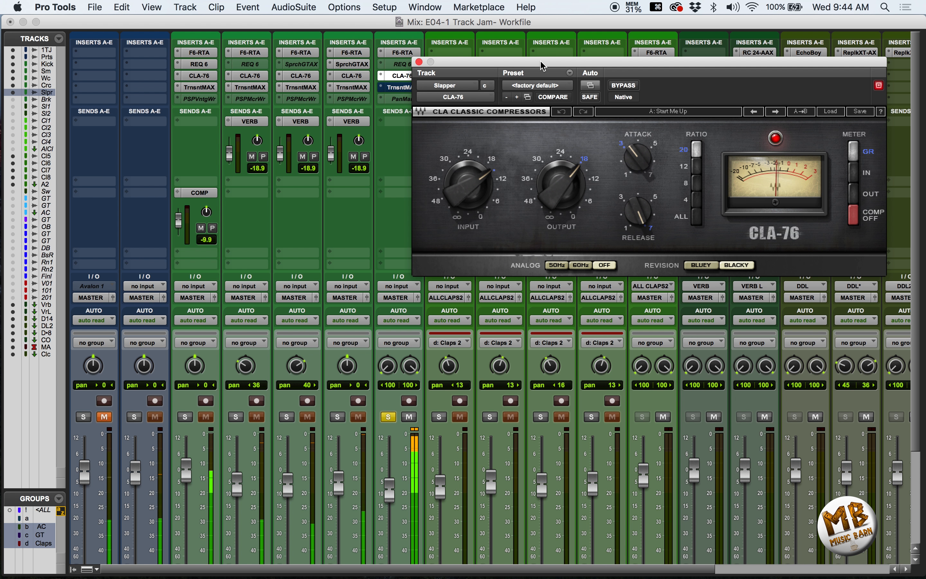
pyautogui.moveTo(505, 70); pyautogui.dragTo(570, 61)
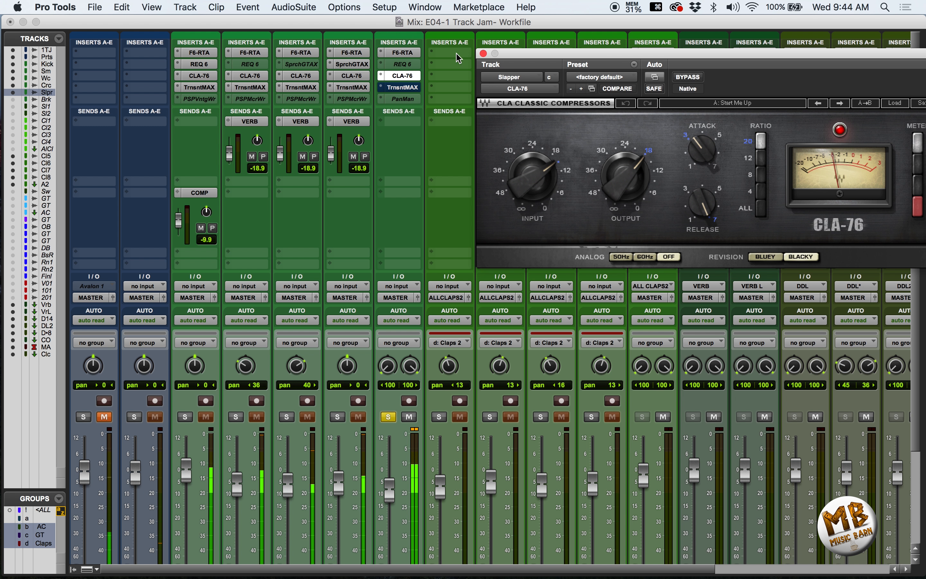
# Sweep band 5 of the Slapper's F6-RTA in solo to 3016 Hz, set its gain to -3.9, and unsolo the band.
pyautogui.click(409, 53)
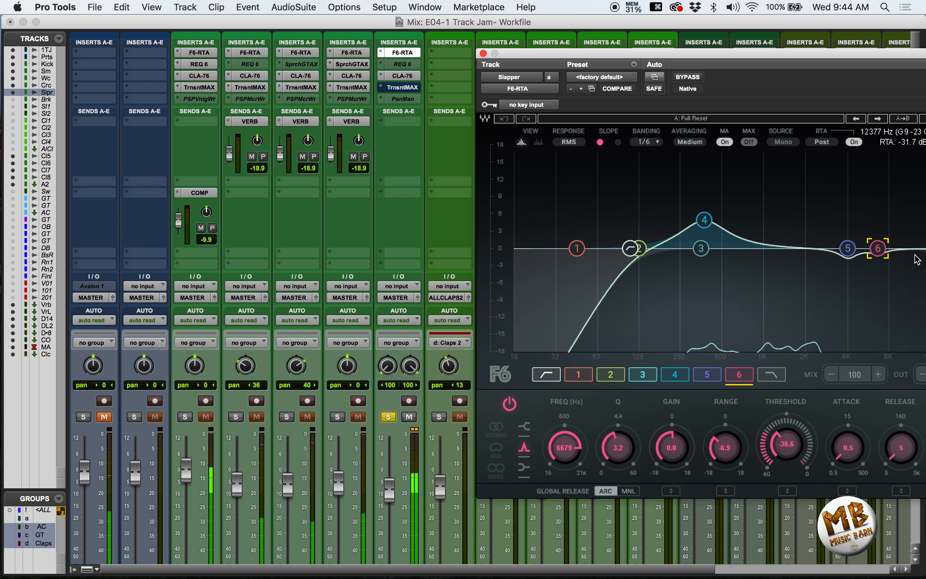
pyautogui.moveTo(861, 53); pyautogui.dragTo(786, 54)
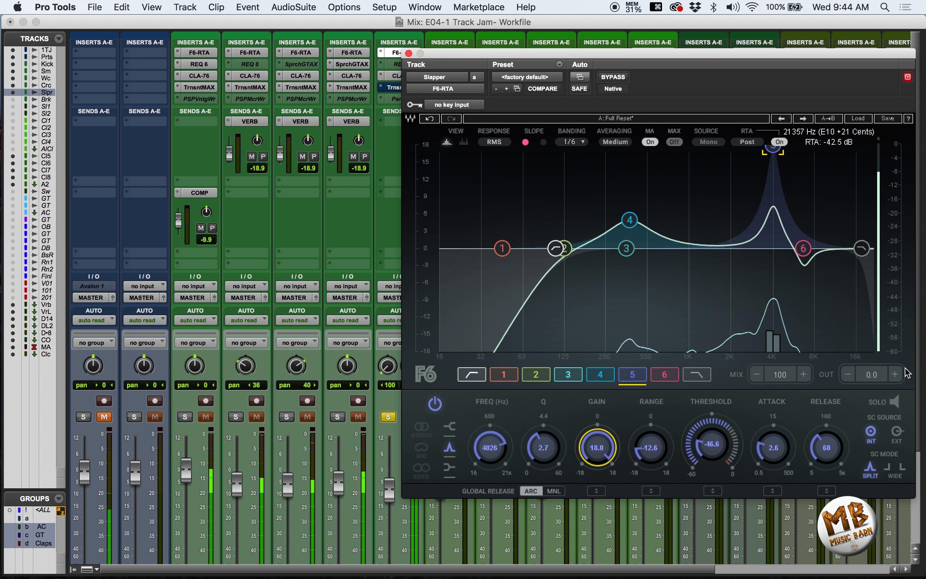
pyautogui.click(894, 401)
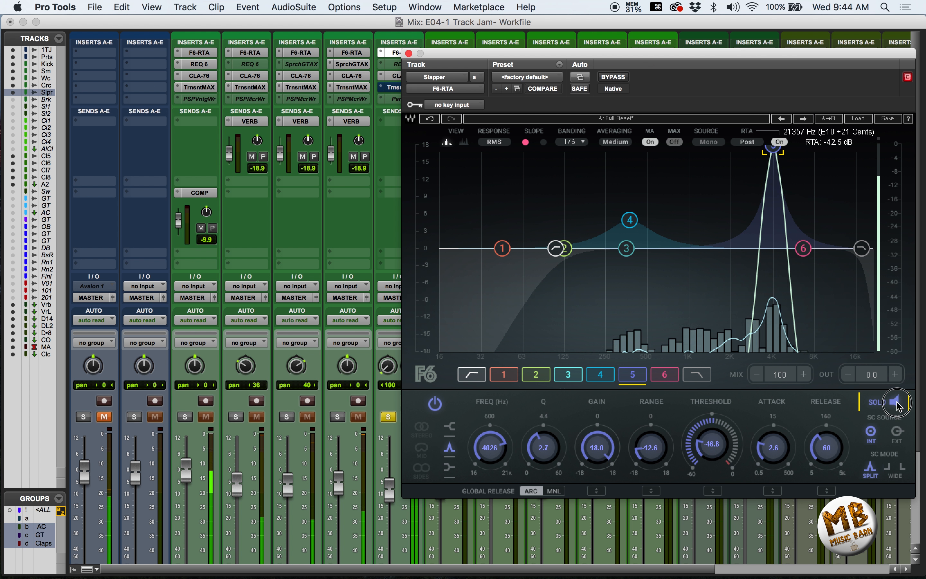
pyautogui.click(779, 142)
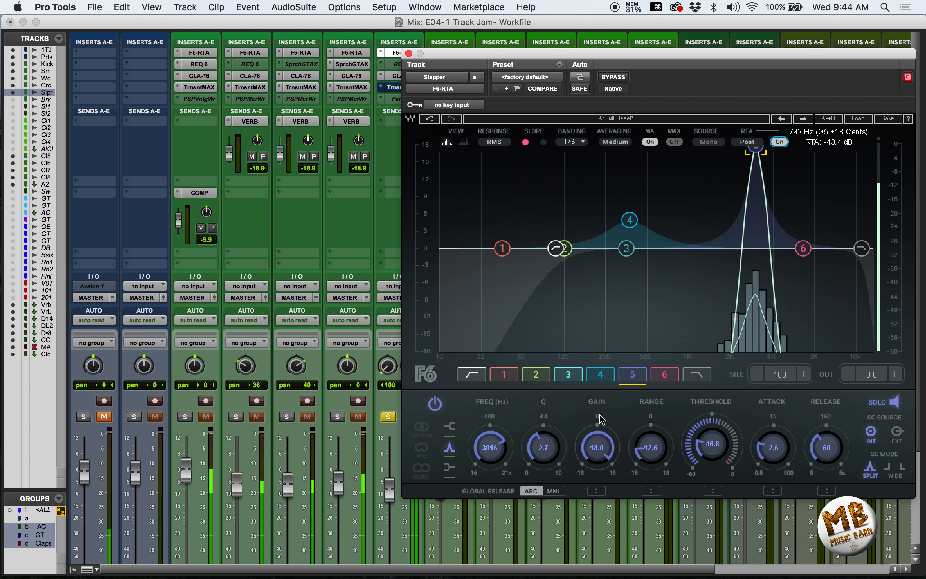
pyautogui.keyDown('alt'); pyautogui.click(609, 443); pyautogui.keyUp('alt')
pyautogui.moveTo(609, 442); pyautogui.dragTo(610, 458)
pyautogui.click(892, 402)
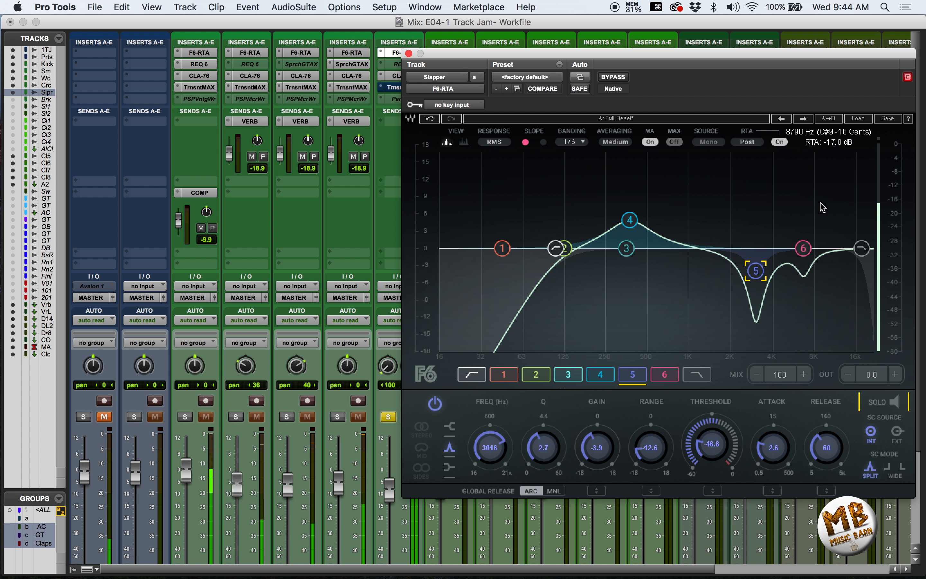
# Enable the Transient Master on the Slapper track and check its Attack setting.
pyautogui.click(474, 77)
pyautogui.click(475, 106)
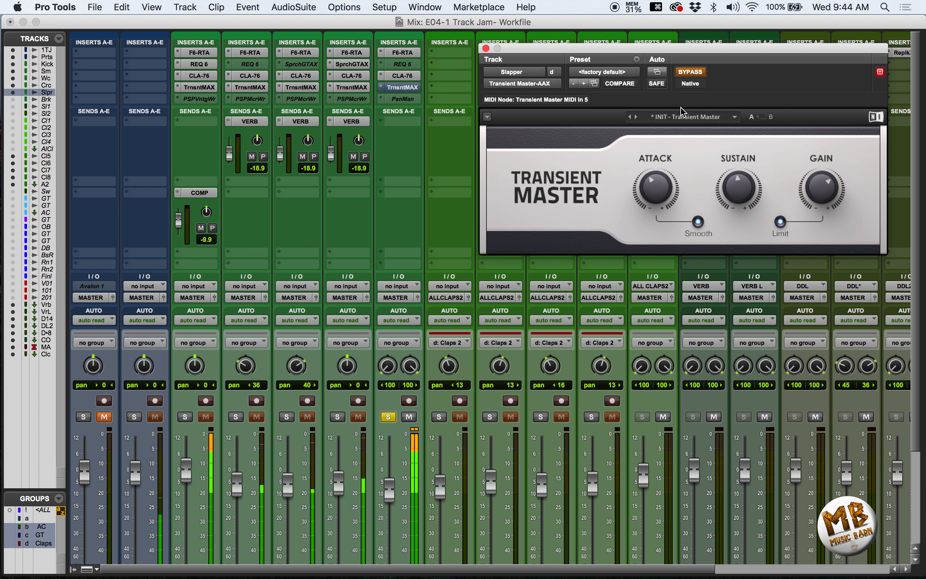
pyautogui.click(696, 72)
pyautogui.click(655, 185)
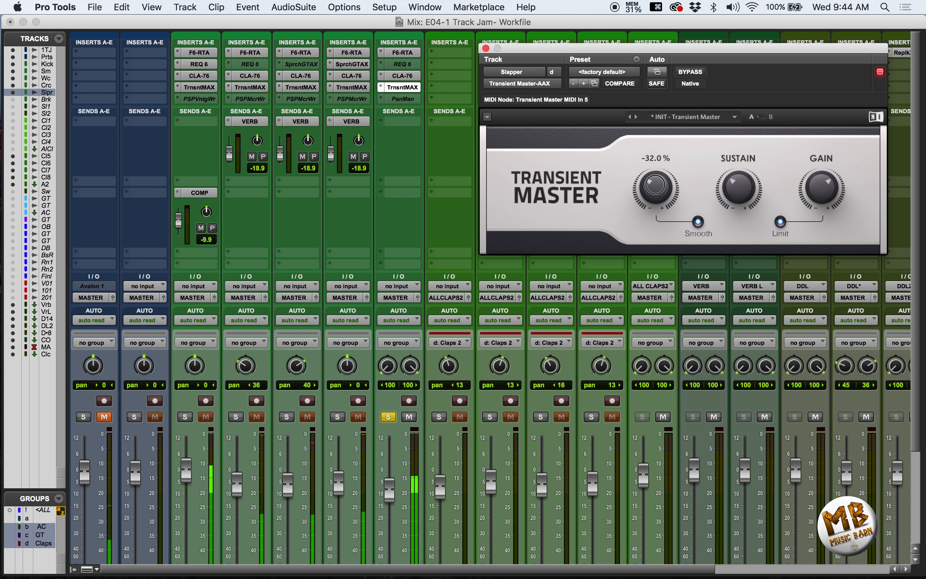
# Solo the Crack, Wack, Smack and Kick tracks alongside Slapper to hear the drum parts together.
pyautogui.click(338, 416)
pyautogui.click(287, 416)
pyautogui.click(236, 416)
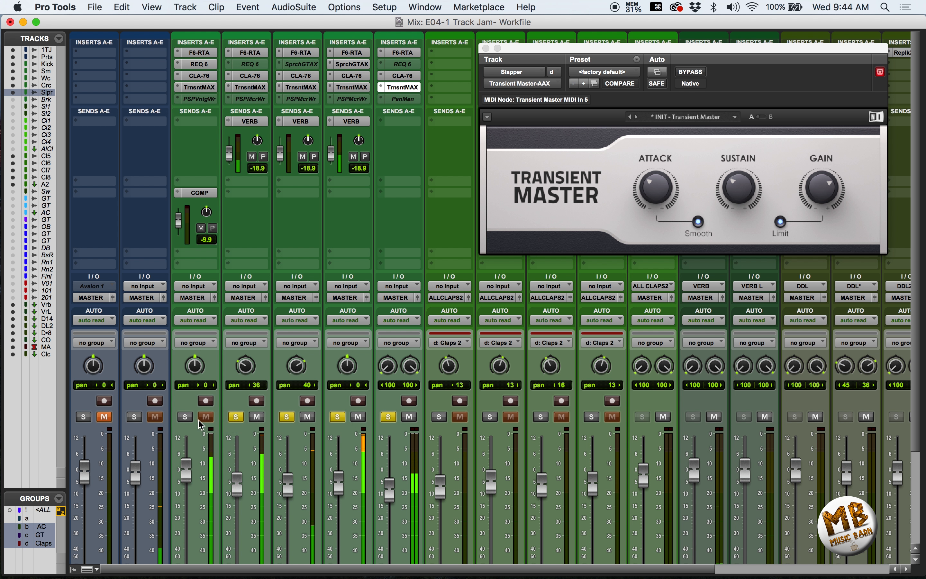
pyautogui.click(185, 416)
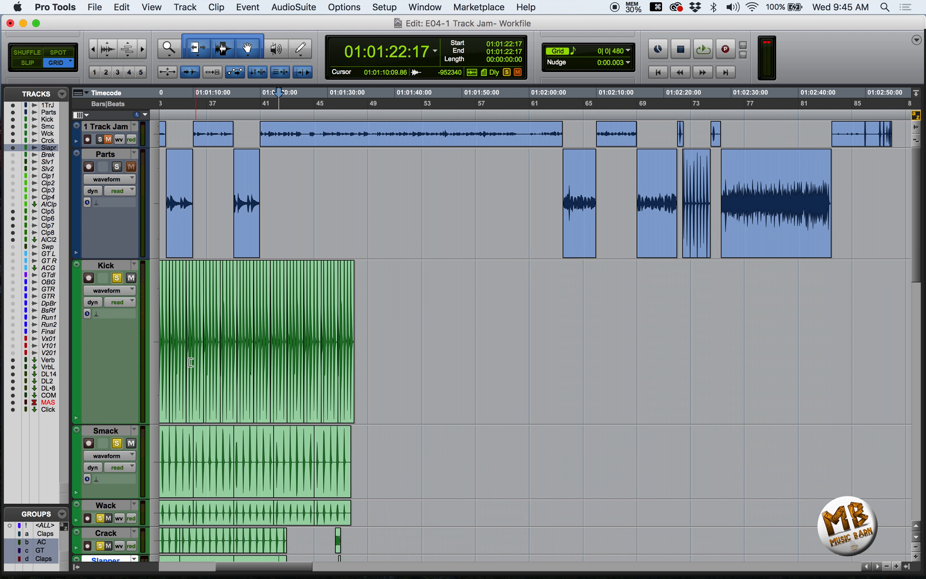
# Audition the Parts clip at 01:04:06:06 and place it on the Claps 5 track starting at 01:00:04:06.
pyautogui.hscroll(-10, 153, 324)
pyautogui.scroll(-10, 184, 347)
pyautogui.scroll(5, 186, 347)
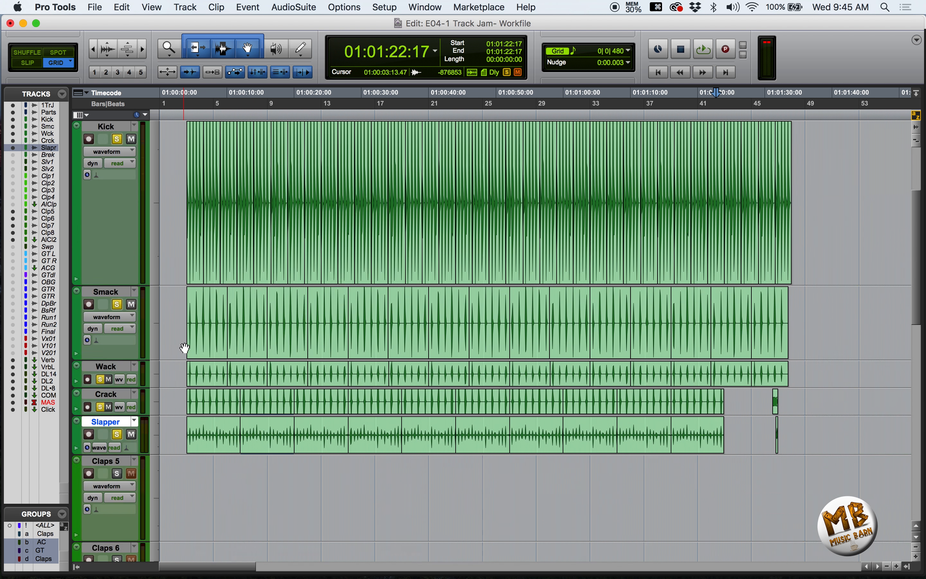
pyautogui.hscroll(10, 549, 266)
pyautogui.click(284, 196)
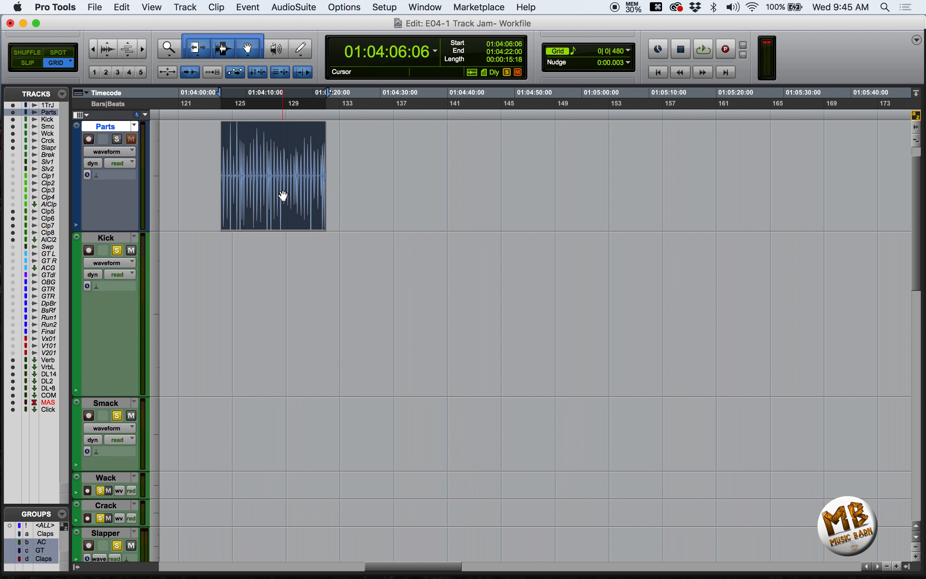
pyautogui.press('space')
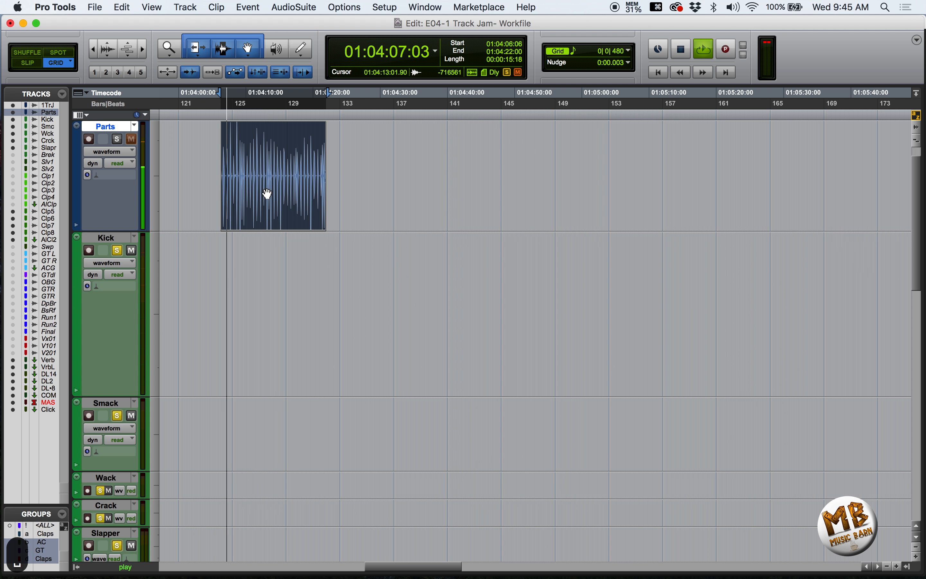
pyautogui.press('space')
pyautogui.click(116, 139)
pyautogui.press('space')
pyautogui.press('space')
pyautogui.moveTo(264, 201); pyautogui.dragTo(231, 468)
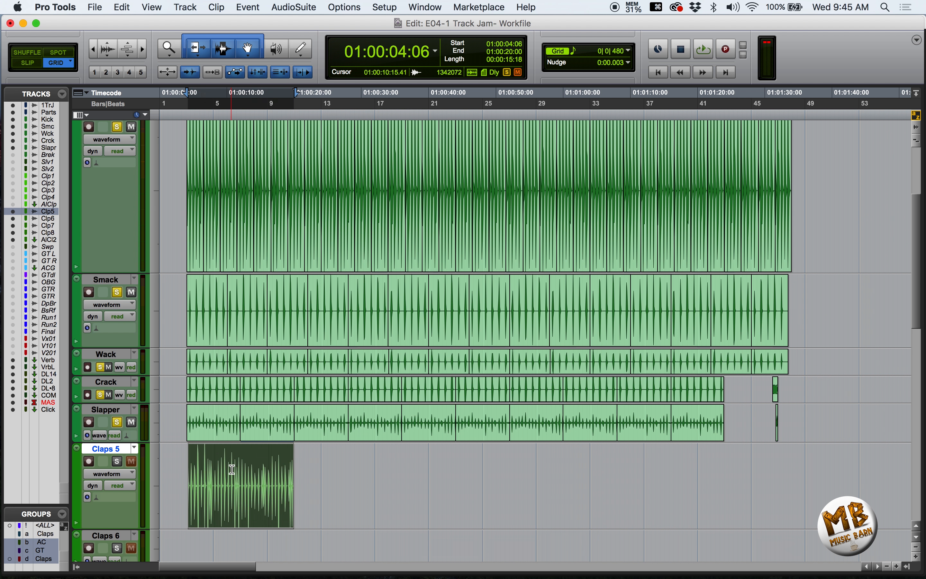
# Move the Claps 5 clip earlier so it starts at bar 3.
pyautogui.press('t')
pyautogui.press('t')
pyautogui.press('t')
pyautogui.press('t')
pyautogui.moveTo(660, 515); pyautogui.dragTo(634, 515)
# Split the Claps 5 clip at 01:00:11:18 and place its second half on Claps 6 beneath the first half.
pyautogui.scroll(-6, 636, 515)
pyautogui.press('r')
pyautogui.press('r')
pyautogui.click(247, 49)
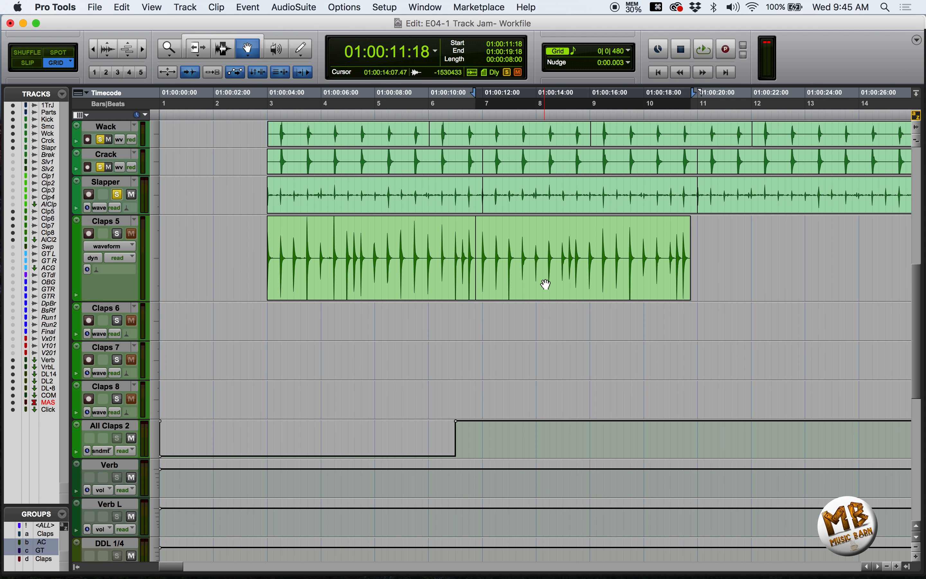
pyautogui.moveTo(545, 286); pyautogui.dragTo(331, 321)
# Separate the Claps 5 and Claps 6 clips into 12-frame pieces around each hit up to 01:00:06:18.
pyautogui.press('t')
pyautogui.press('t')
pyautogui.moveTo(423, 264); pyautogui.dragTo(504, 322)
pyautogui.click(223, 49)
pyautogui.press('super+e')
pyautogui.moveTo(558, 264); pyautogui.dragTo(612, 321)
pyautogui.press('super+e')
pyautogui.moveTo(644, 264); pyautogui.dragTo(698, 321)
pyautogui.press('super+e')
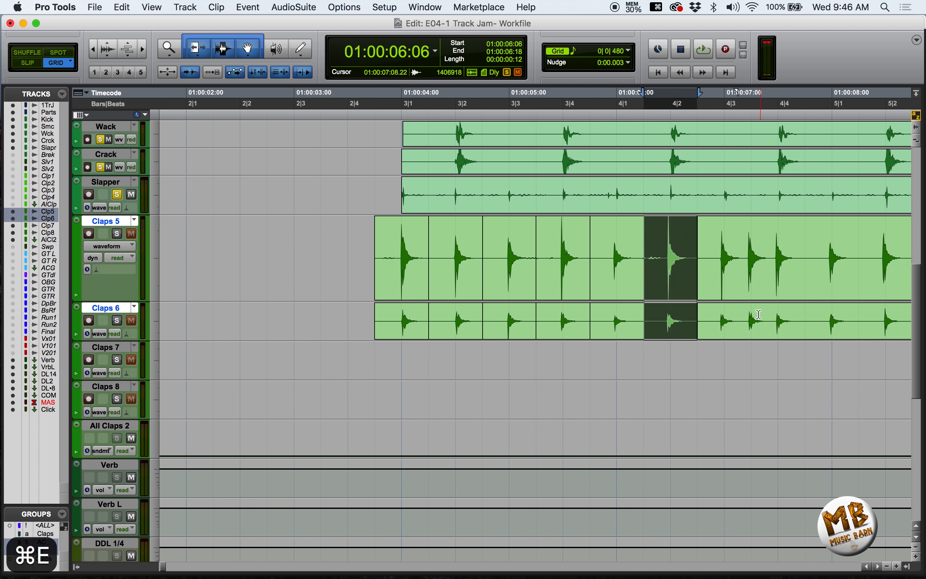
# Separate the remaining Claps 5 and Claps 6 hits up to 01:00:11:00 into individual pieces.
pyautogui.click(615, 297)
pyautogui.moveTo(560, 249); pyautogui.dragTo(613, 317)
pyautogui.press('super+e')
pyautogui.moveTo(667, 249); pyautogui.dragTo(722, 316)
pyautogui.press('super+e')
pyautogui.moveTo(775, 249); pyautogui.dragTo(829, 316)
pyautogui.press('super+e')
pyautogui.hscroll(10, 827, 314)
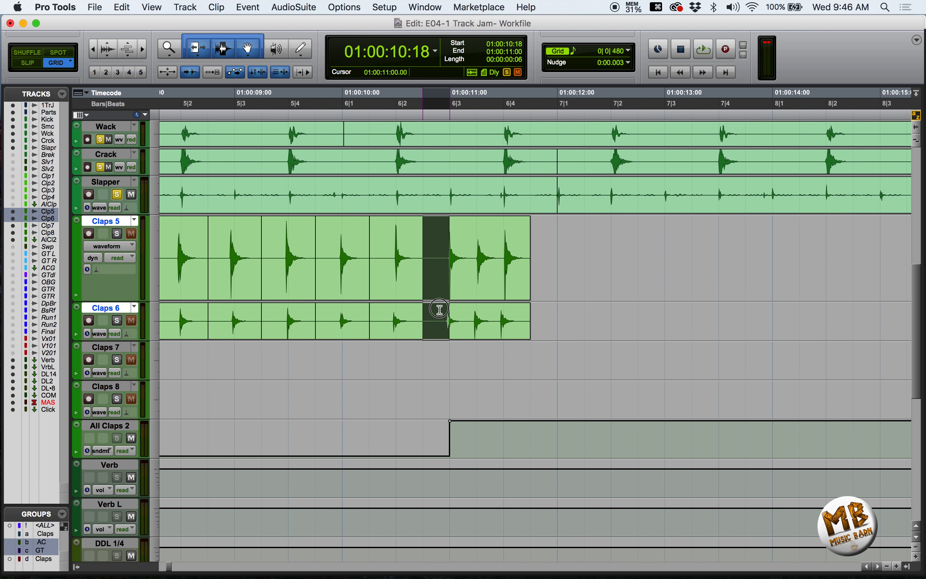
pyautogui.press('super+e')
# Move the first, third and fifth hits of Claps 5 and 6 onto Claps 7 and 8 beneath the second, fourth and sixth.
pyautogui.press('F8')
pyautogui.moveTo(231, 322); pyautogui.dragTo(259, 402)
pyautogui.moveTo(287, 321); pyautogui.dragTo(314, 398)
pyautogui.moveTo(341, 318); pyautogui.dragTo(368, 395)
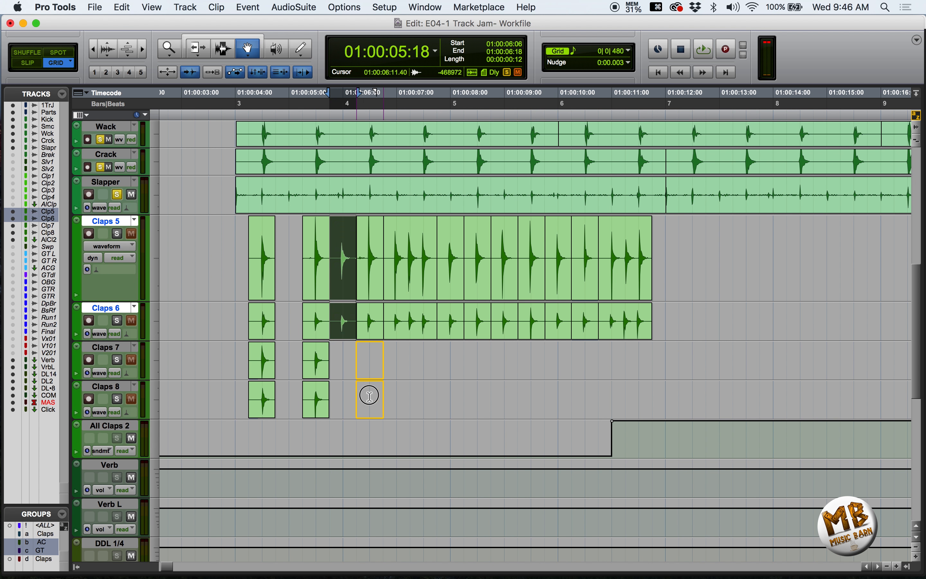
# Shift the triple-clap pieces on Claps 5 and Claps 6 later along the grid.
pyautogui.click(626, 270)
pyautogui.keyDown('shift'); pyautogui.click(413, 270); pyautogui.keyUp('shift')
pyautogui.moveTo(413, 271); pyautogui.dragTo(427, 270)
pyautogui.click(466, 270)
pyautogui.keyDown('shift'); pyautogui.click(638, 321); pyautogui.keyUp('shift')
pyautogui.moveTo(639, 321); pyautogui.dragTo(653, 321)
# Move the alternate single hits between bars 5 and 7 from Claps 5 and 6 onto Claps 7 and 8 beneath the preceding hits.
pyautogui.click(504, 269)
pyautogui.moveTo(505, 321); pyautogui.dragTo(477, 399)
pyautogui.moveTo(557, 321); pyautogui.dragTo(531, 399)
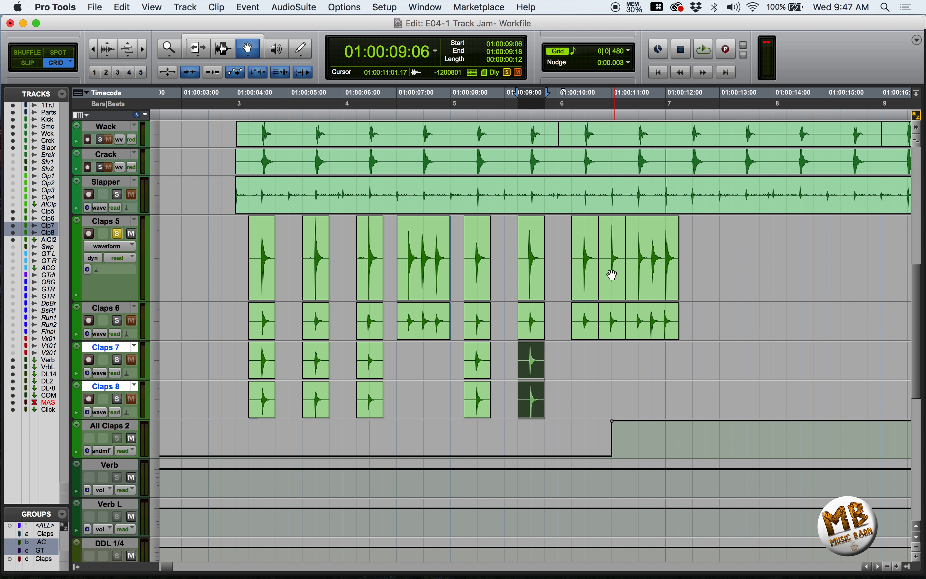
pyautogui.moveTo(611, 322); pyautogui.dragTo(585, 399)
pyautogui.click(393, 320)
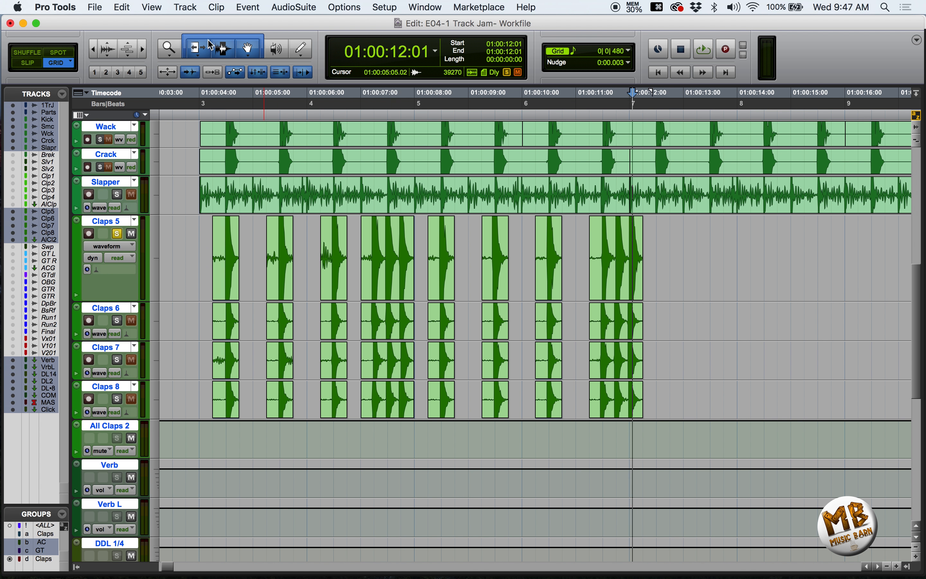
# Delete the lead-in before the single clap hits on Claps 5 through Claps 8 between bars 3 and 7.
pyautogui.moveTo(201, 237); pyautogui.dragTo(227, 386)
pyautogui.press('BackSpace')
pyautogui.moveTo(242, 238); pyautogui.dragTo(271, 392)
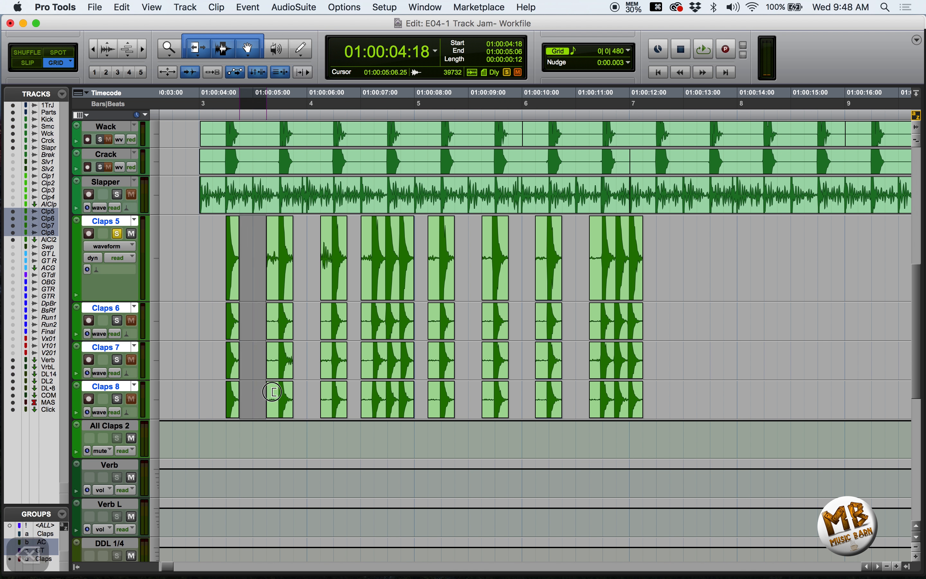
pyautogui.press('BackSpace')
pyautogui.moveTo(295, 237); pyautogui.dragTo(333, 388)
pyautogui.moveTo(349, 237); pyautogui.dragTo(374, 387)
pyautogui.press('BackSpace')
pyautogui.moveTo(470, 237); pyautogui.dragTo(491, 387)
pyautogui.press('BackSpace')
pyautogui.moveTo(524, 238); pyautogui.dragTo(547, 388)
pyautogui.press('BackSpace')
# Nudge the first Claps 5 hit earlier by two 0:00.003 increments to line it up with the Crack and Slapper hits.
pyautogui.click(233, 287)
pyautogui.press('t')
pyautogui.press('t')
pyautogui.press('t')
pyautogui.press('t')
pyautogui.press('t')
pyautogui.press('t')
pyautogui.press(',')
pyautogui.press(',')
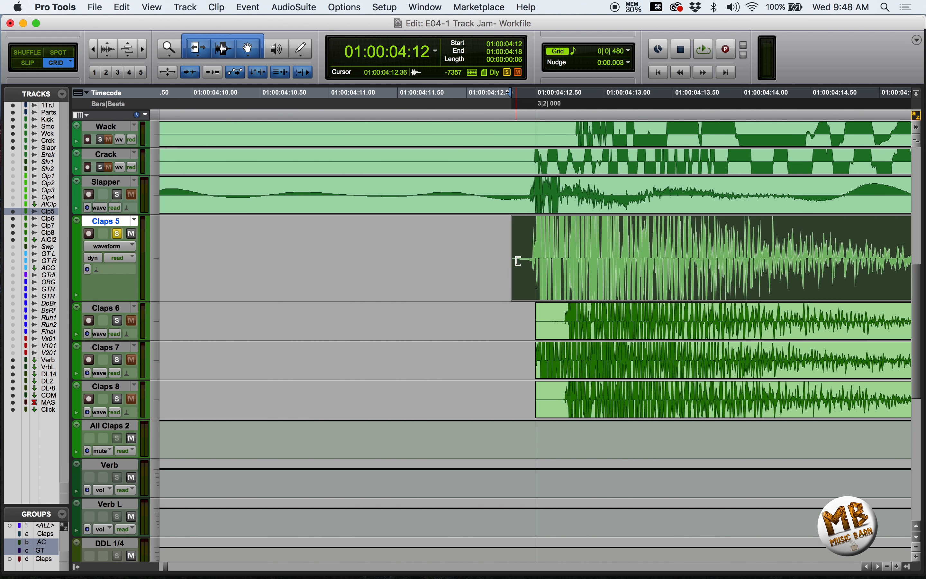
# Nudge the hits at bar 3 beat 2 on Claps 5 through Claps 8 individually to stagger them around the Crack hit.
pyautogui.press('.')
pyautogui.press(';')
pyautogui.press('.')
pyautogui.press('.')
pyautogui.press(';')
pyautogui.press(',')
pyautogui.press(',')
pyautogui.press(';')
pyautogui.press('.')
pyautogui.press('.')
# Select the tail section of the bar 3 beat 2 hits across Claps 5 through Claps 8.
pyautogui.click(535, 245)
pyautogui.hscroll(10, 573, 267)
pyautogui.press('r')
pyautogui.press('r')
pyautogui.press('r')
pyautogui.press('r')
pyautogui.moveTo(538, 237); pyautogui.dragTo(507, 395)
# Nudge the Claps 5 hit at bar 3 beat 4 earlier in 0:00.003 increments.
pyautogui.click(742, 274)
pyautogui.press('t')
pyautogui.press('t')
pyautogui.press('t')
pyautogui.press('t')
pyautogui.press(',')
pyautogui.press(',')
pyautogui.press(',')
pyautogui.press(',')
pyautogui.press(',')
# Nudge the bar 3 beat 4 hits on Claps 6 and Claps 7 earlier and adjust the start of the Claps 8 hit.
pyautogui.click(544, 330)
pyautogui.press(',')
pyautogui.press(',')
pyautogui.press(',')
pyautogui.press(',')
pyautogui.press(',')
pyautogui.click(543, 369)
pyautogui.press(',')
pyautogui.press(',')
pyautogui.press(',')
pyautogui.moveTo(545, 403); pyautogui.dragTo(562, 403)
# Fade out the tails of the bar 3 beat 4 hits across Claps 5 through Claps 8.
pyautogui.press('r')
pyautogui.press('r')
pyautogui.moveTo(428, 238); pyautogui.dragTo(505, 398)
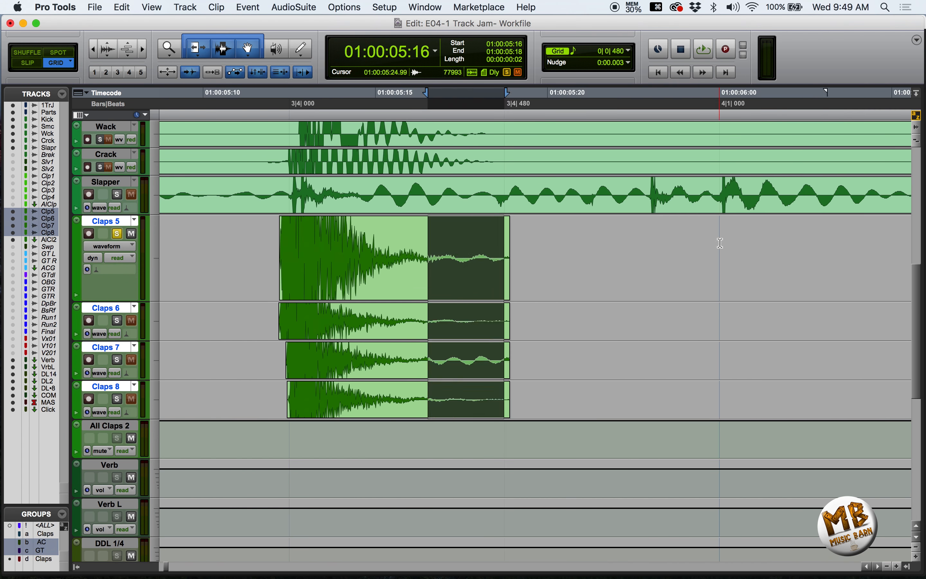
pyautogui.press('super+f')
# Extend the starts of the bar 4 beat 2 hits on Claps 5 through Claps 8 to staggered points ahead of the beat.
pyautogui.click(544, 268)
pyautogui.moveTo(538, 250); pyautogui.dragTo(464, 250)
pyautogui.moveTo(538, 321); pyautogui.dragTo(436, 321)
pyautogui.moveTo(537, 360); pyautogui.dragTo(422, 360)
pyautogui.moveTo(421, 360); pyautogui.dragTo(453, 360)
pyautogui.moveTo(538, 389); pyautogui.dragTo(460, 388)
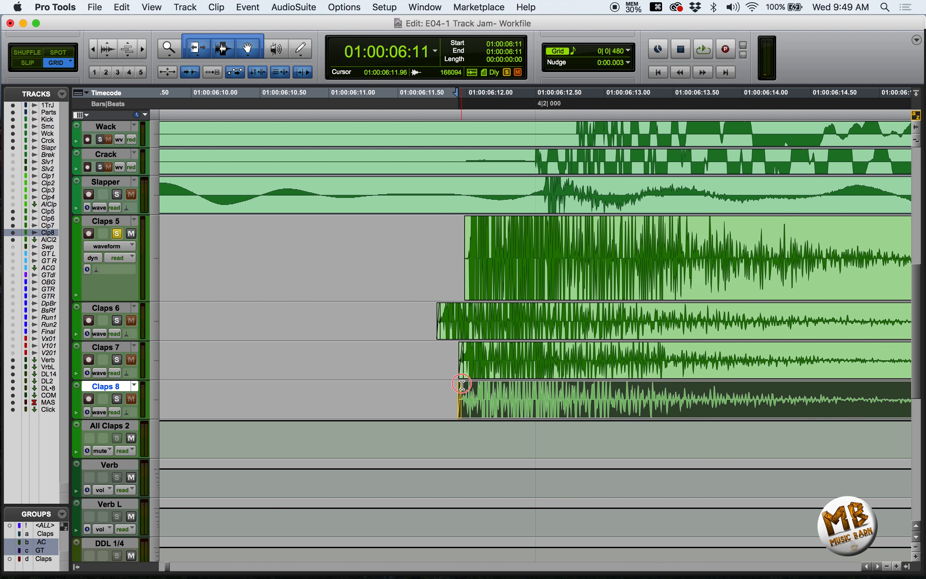
# Fade out the tails of the bar 4 beat 2 hits across Claps 5 through Claps 8.
pyautogui.press('r')
pyautogui.press('r')
pyautogui.press('r')
pyautogui.moveTo(579, 245); pyautogui.dragTo(656, 394)
pyautogui.press('super+f')
pyautogui.press('Return')
# Duplicate the four-bar clap pattern on Claps 5 through Claps 8 until it reaches the end of the Slapper part, and save the session.
pyautogui.press('super+d')
pyautogui.press('super+d')
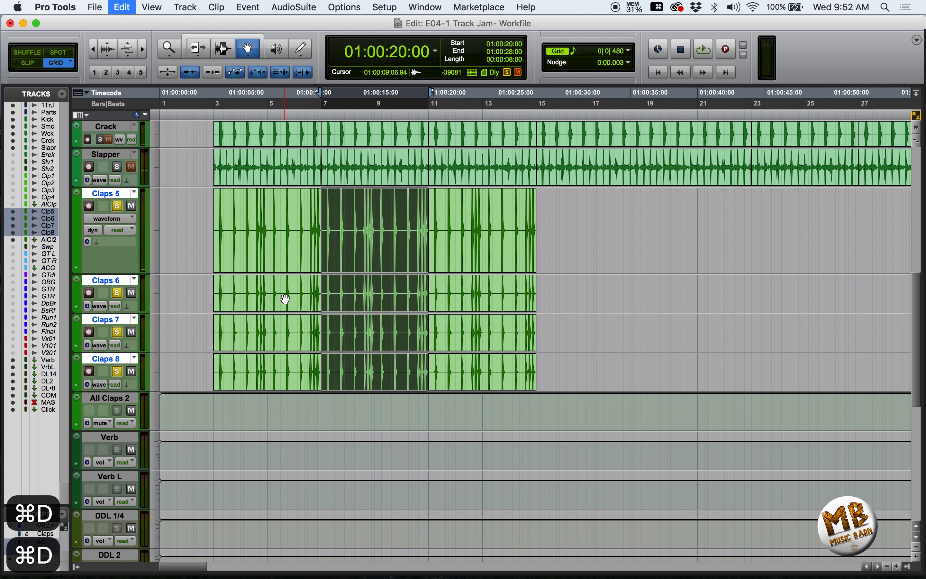
pyautogui.press('super+d')
pyautogui.press('super+d')
pyautogui.press('super+d')
pyautogui.press('r')
pyautogui.press('r')
pyautogui.press('super+d')
pyautogui.press('super+d')
pyautogui.press('super+d')
pyautogui.press('super+d')
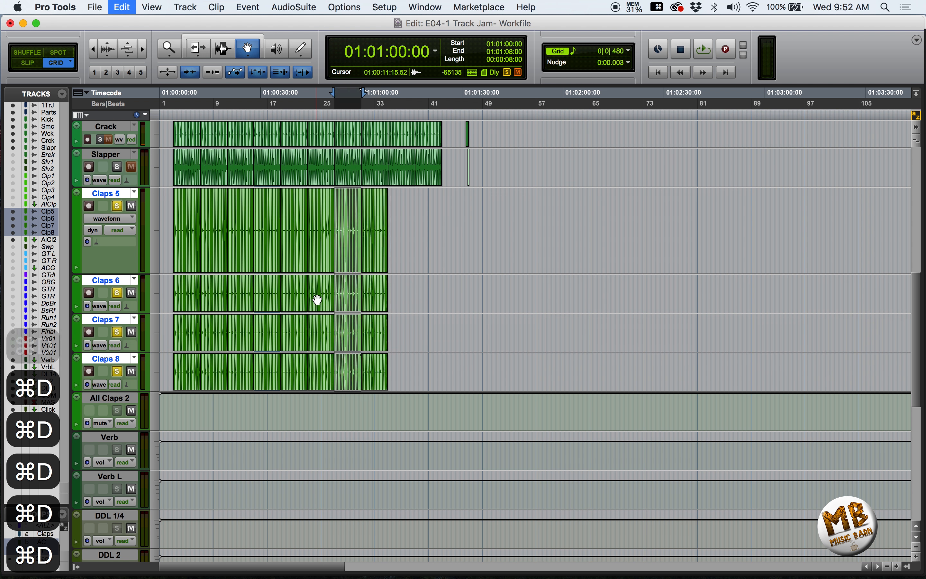
pyautogui.press('super+s')
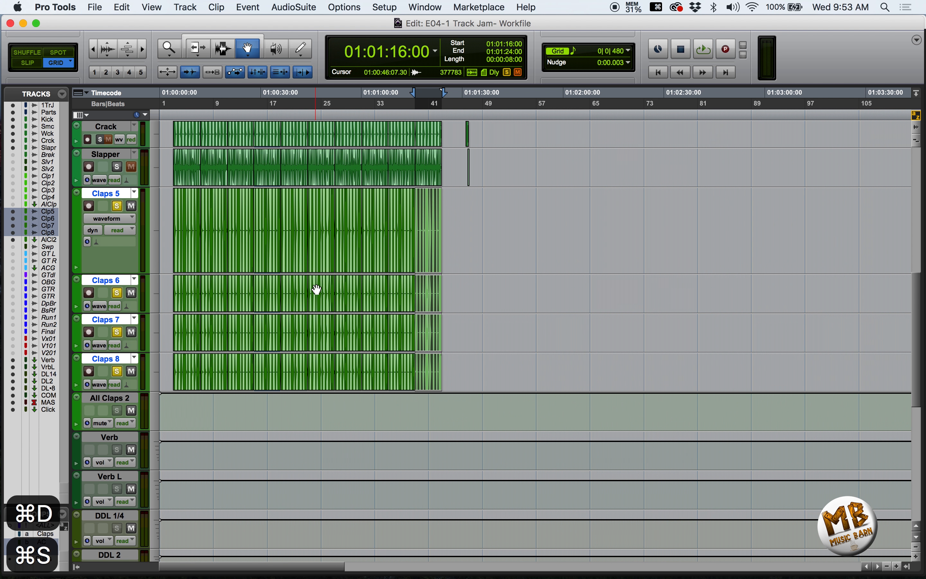
# Play the claps in the Mix window and activate the bypassed F6-RTA and CLA-76 inserts on All Claps 2.
pyautogui.press('super+equal')
pyautogui.press('space')
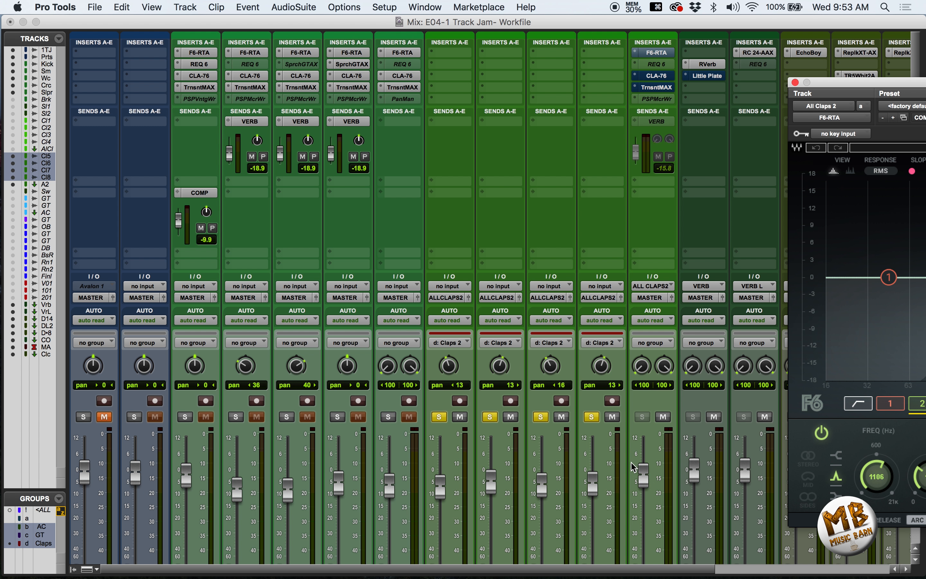
pyautogui.hscroll(4, 640, 454)
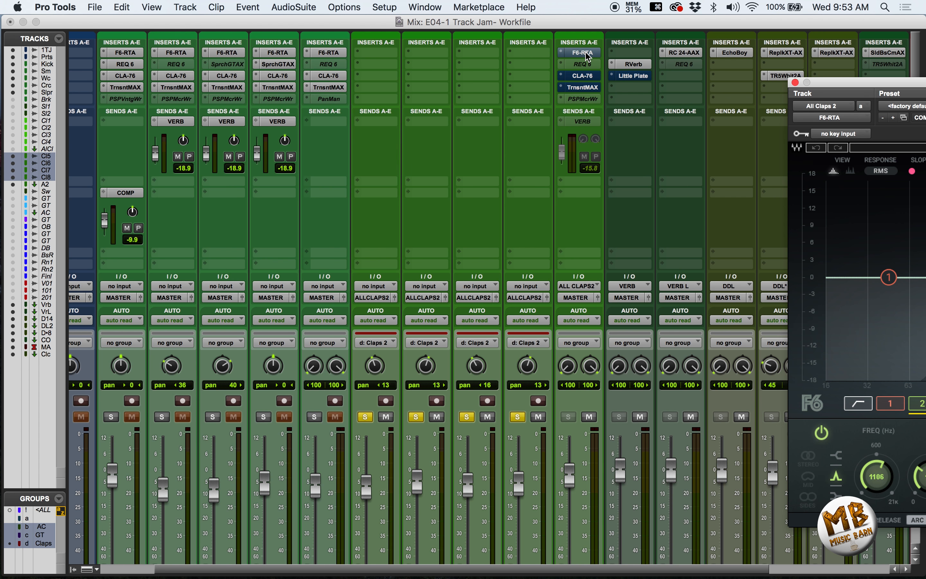
pyautogui.press('space')
pyautogui.moveTo(865, 82); pyautogui.dragTo(258, 106)
pyautogui.click(392, 130)
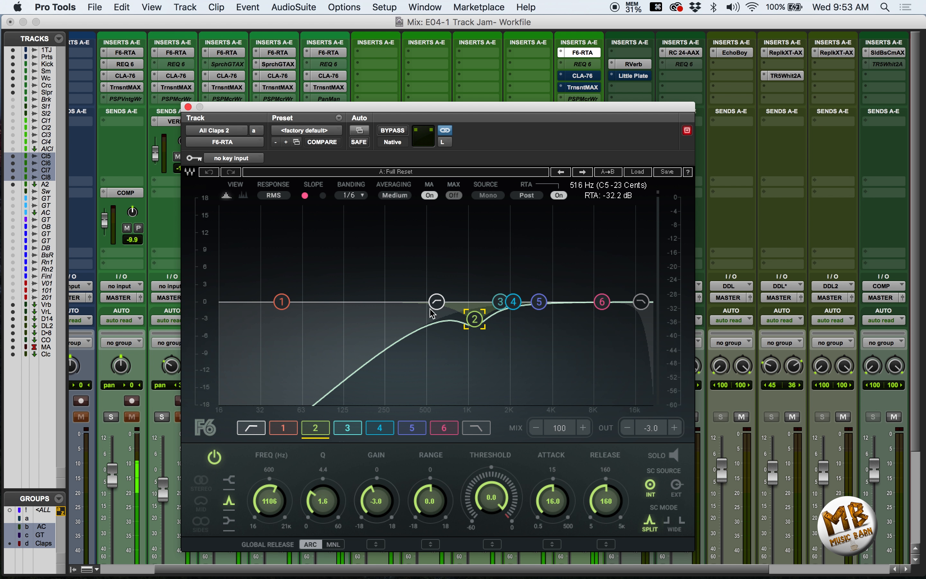
pyautogui.click(583, 76)
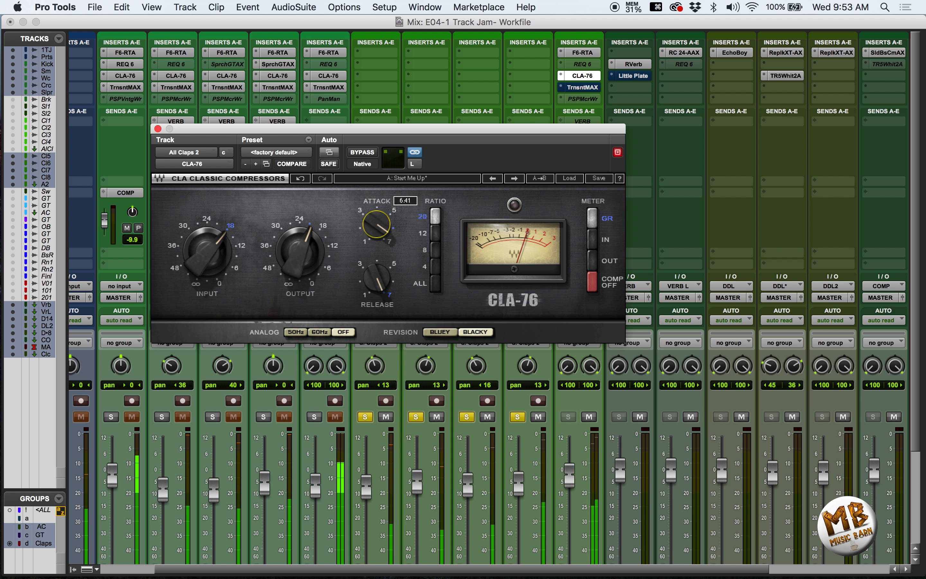
# Activate the Transient Master insert on All Claps 2 and adjust its attack and sustain.
pyautogui.click(579, 88)
pyautogui.moveTo(336, 270); pyautogui.dragTo(335, 259)
pyautogui.moveTo(409, 272)
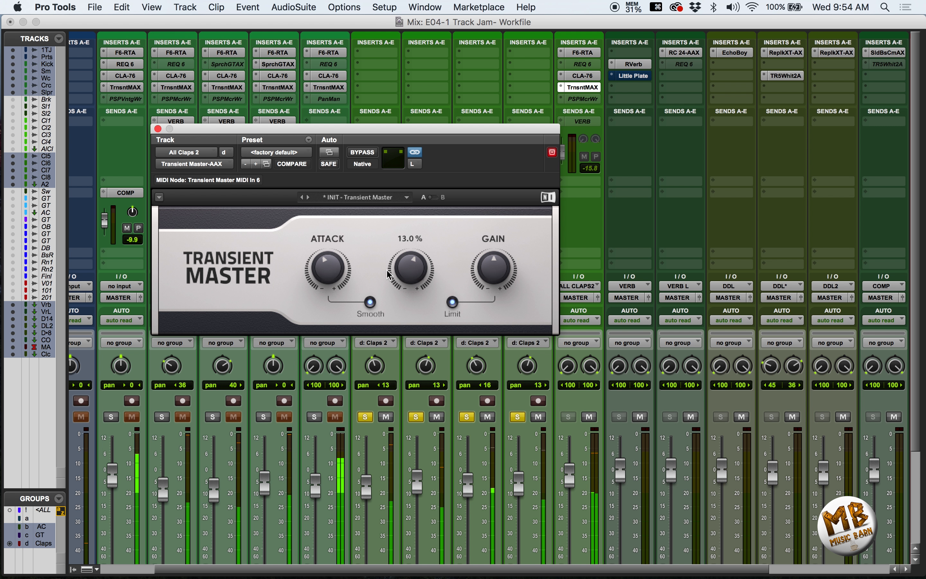
pyautogui.moveTo(410, 274); pyautogui.dragTo(412, 273)
pyautogui.click(581, 87)
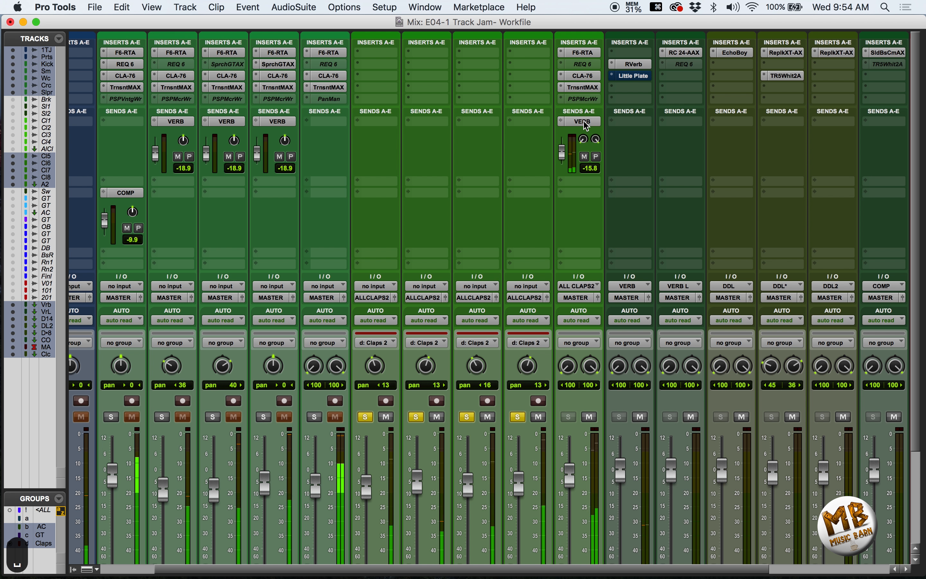
# Lower the VERB send on All Claps 2 to -20.3 dB and unsolo the Claps 2 group.
pyautogui.moveTo(562, 151); pyautogui.dragTo(563, 158)
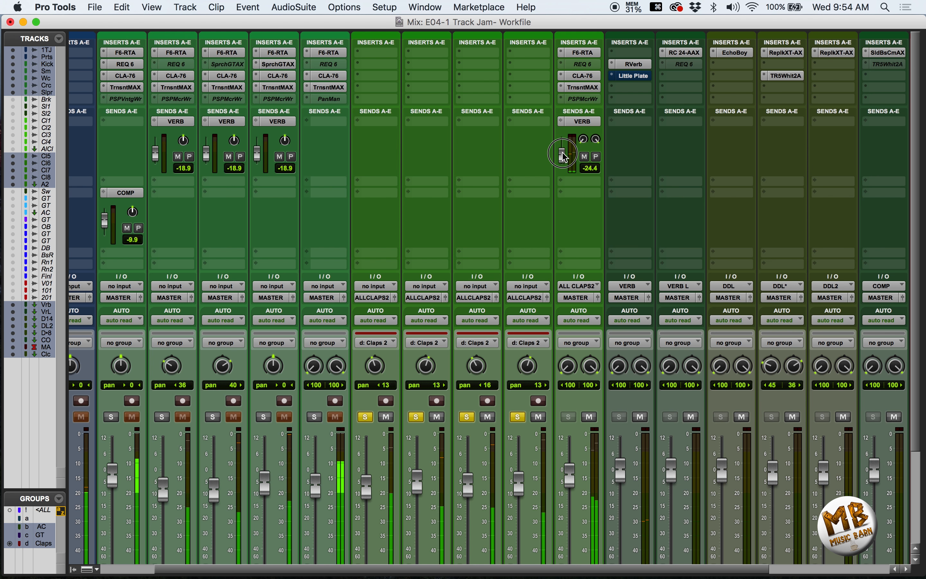
pyautogui.press('space')
pyautogui.click(365, 418)
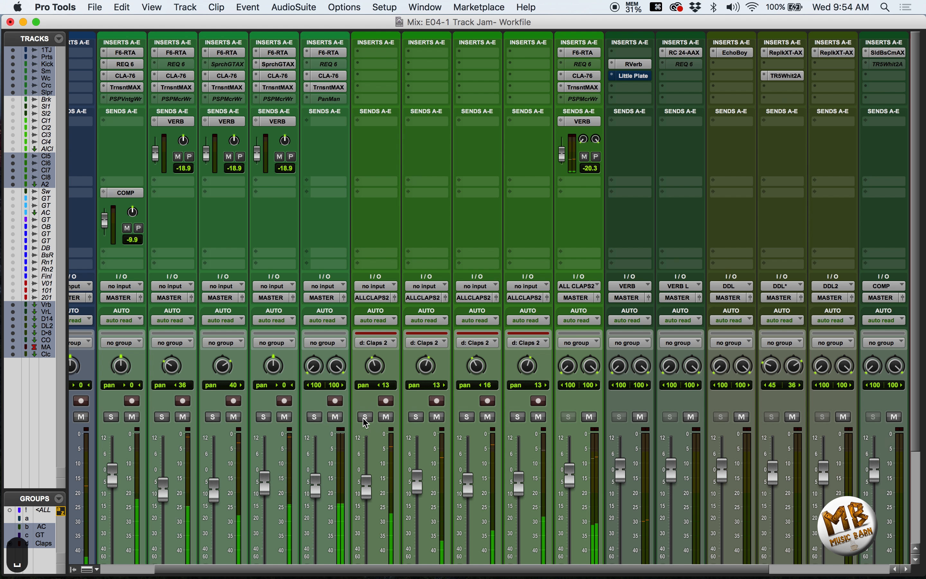
# During playback, pan Claps 5 to 34 left, Claps 6 to 32 right, Claps 7 to 31 left and Claps 8 to 36 right.
pyautogui.press('space')
pyautogui.hscroll(-3, 183, 432)
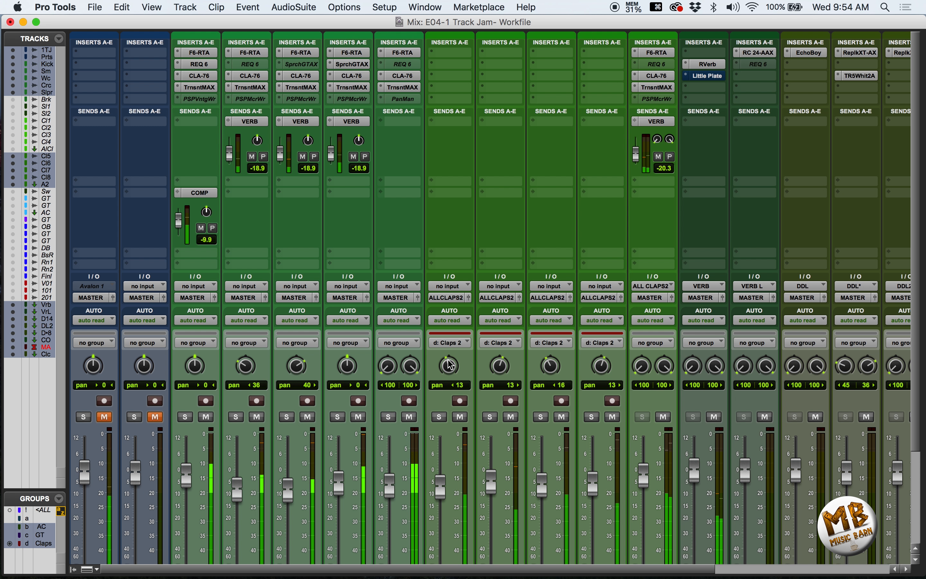
pyautogui.moveTo(450, 365); pyautogui.dragTo(608, 362)
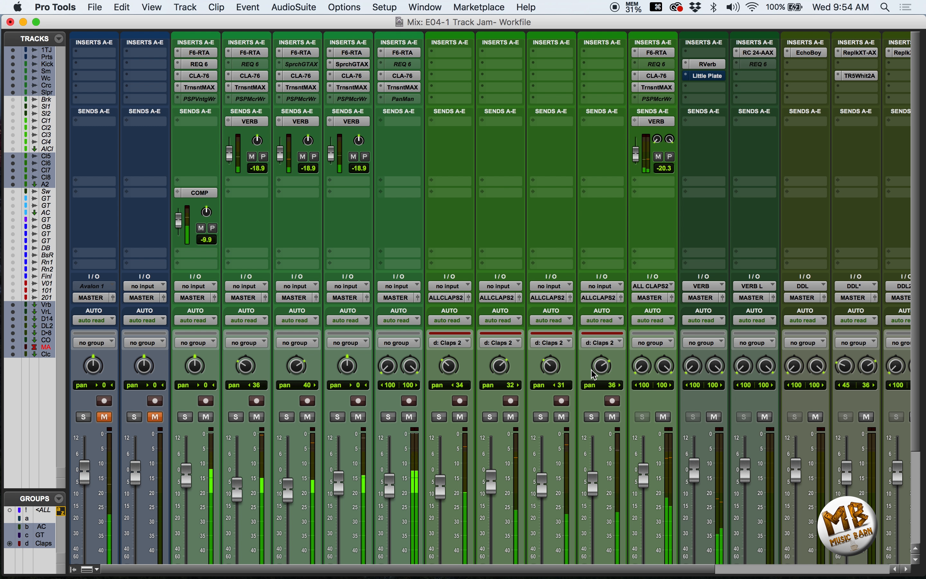